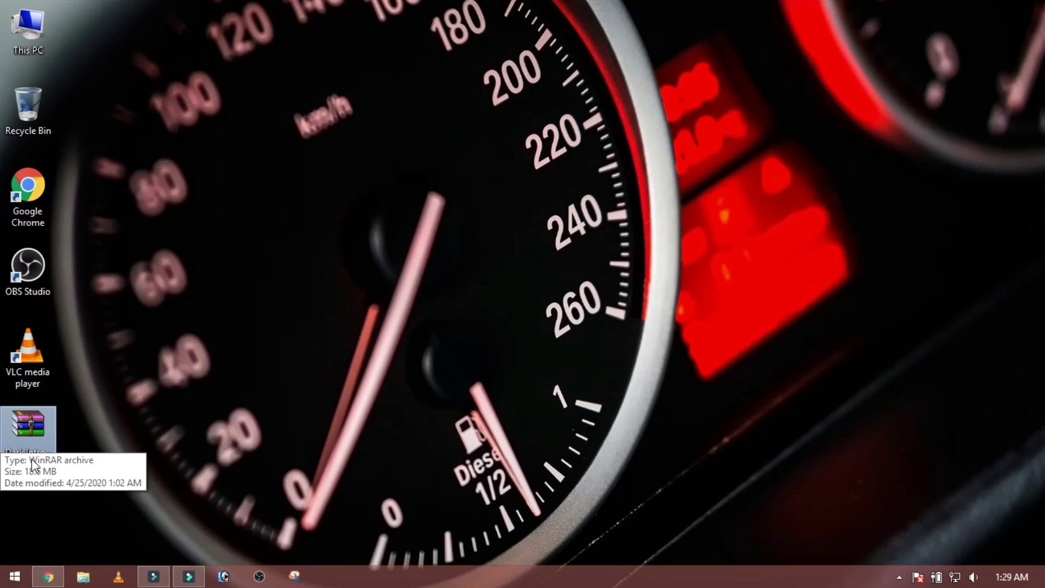
- Extract the Dark Intro - Filmora Hindi archive onto the desktop and check the contents of the extracted folder
right_click(32, 460)
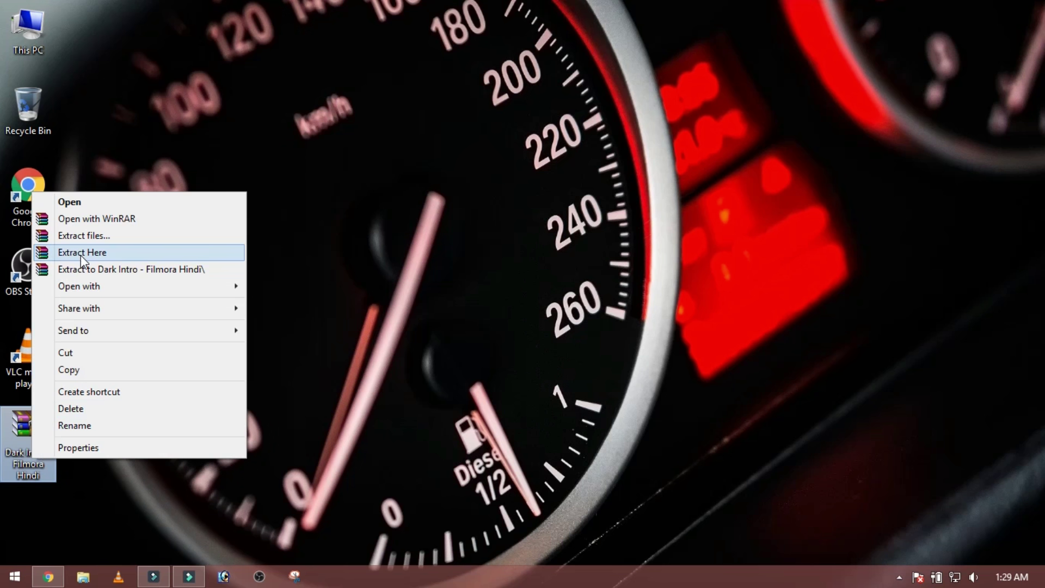
left_click(80, 255)
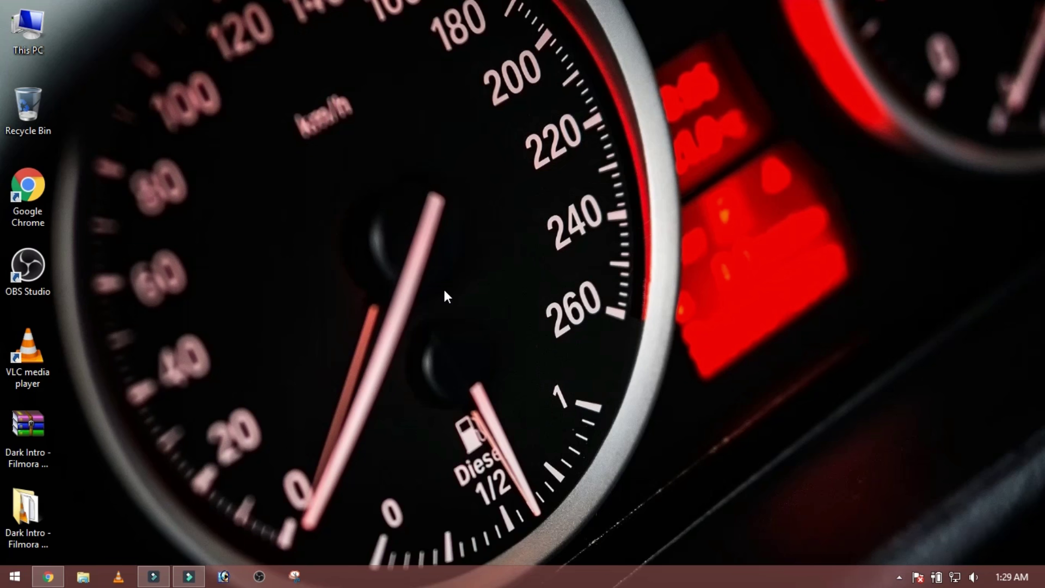
double_click(20, 521)
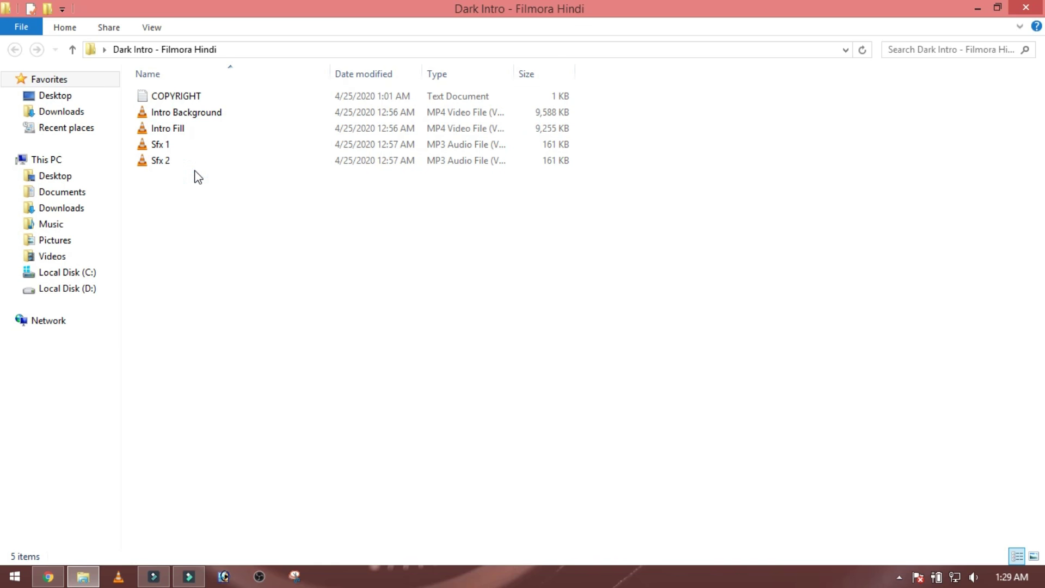
left_click(190, 97)
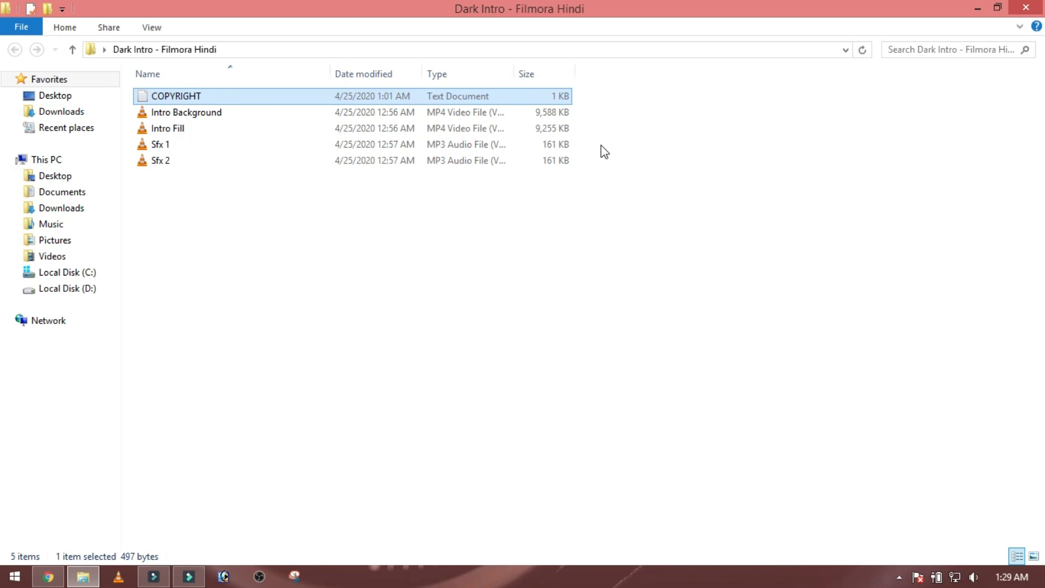
left_click(1022, 7)
- Switch to Filmora9 and import Intro Background, Intro Fill, Sfx 1 and Sfx 2 from the desktop's Dark Intro - Filmora Hindi folder
left_click(189, 576)
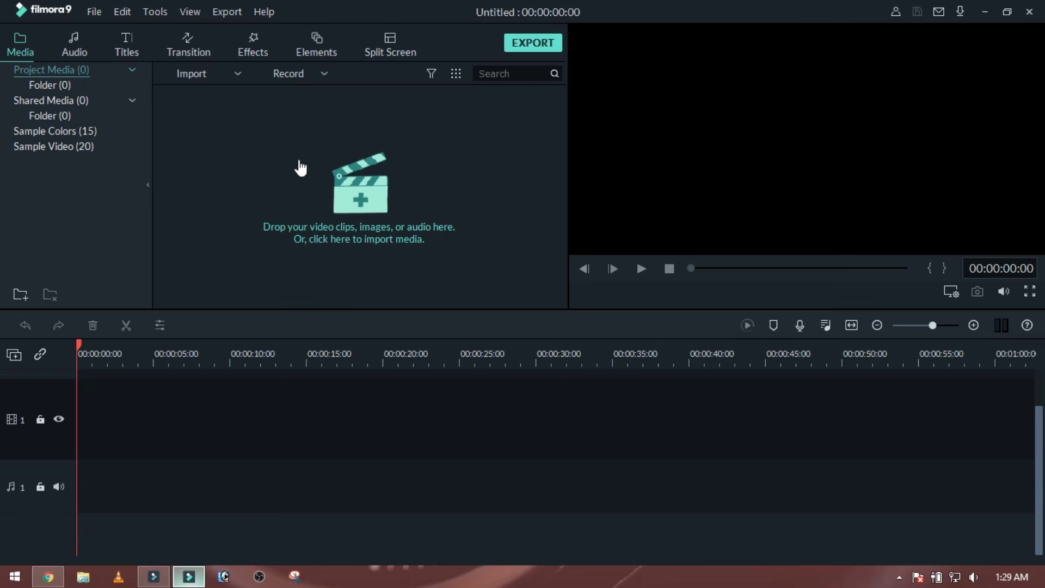
left_click(361, 204)
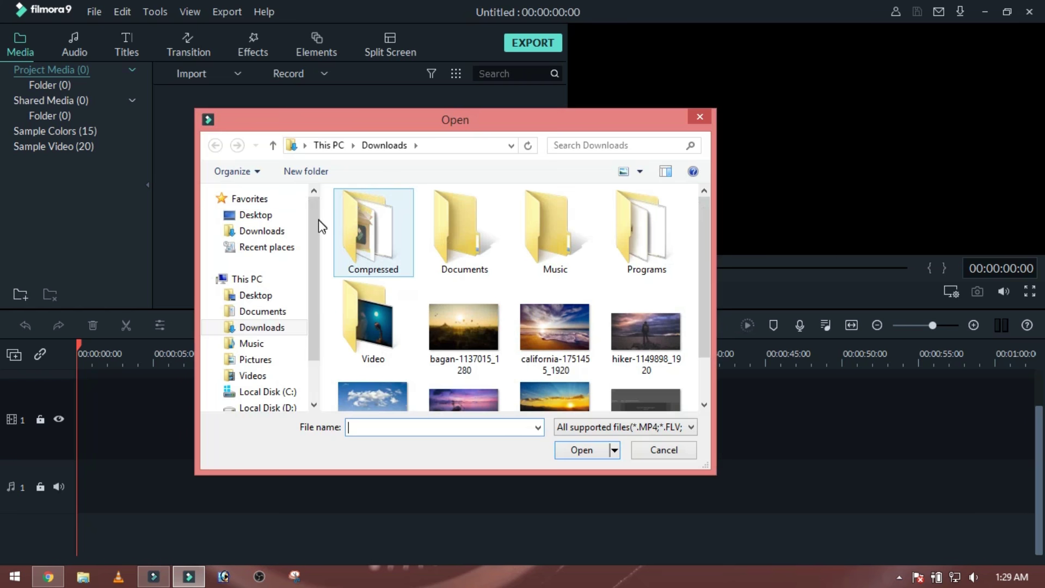
left_click(281, 218)
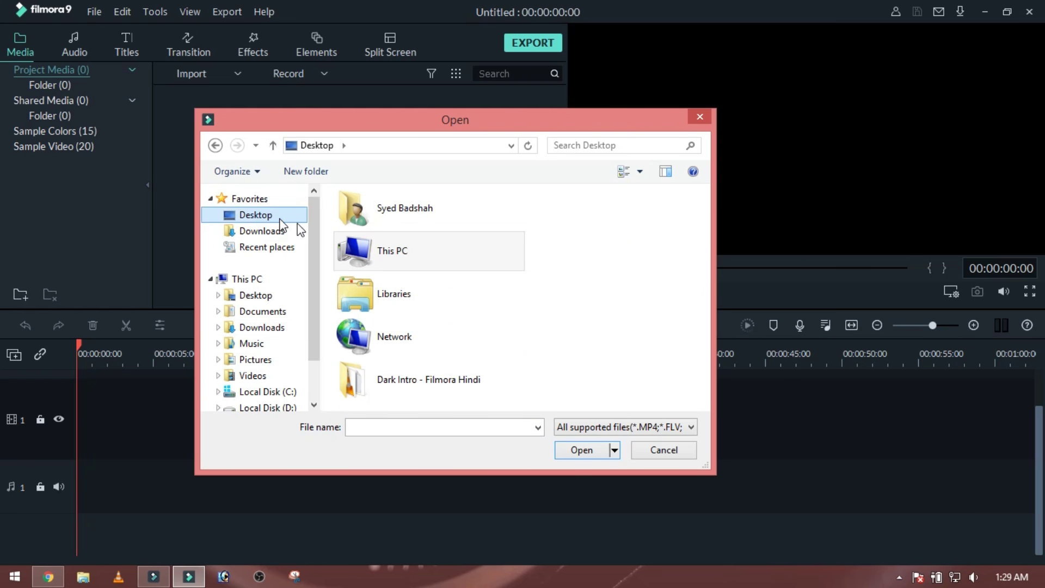
double_click(432, 383)
left_click_drag(396, 338, 351, 209)
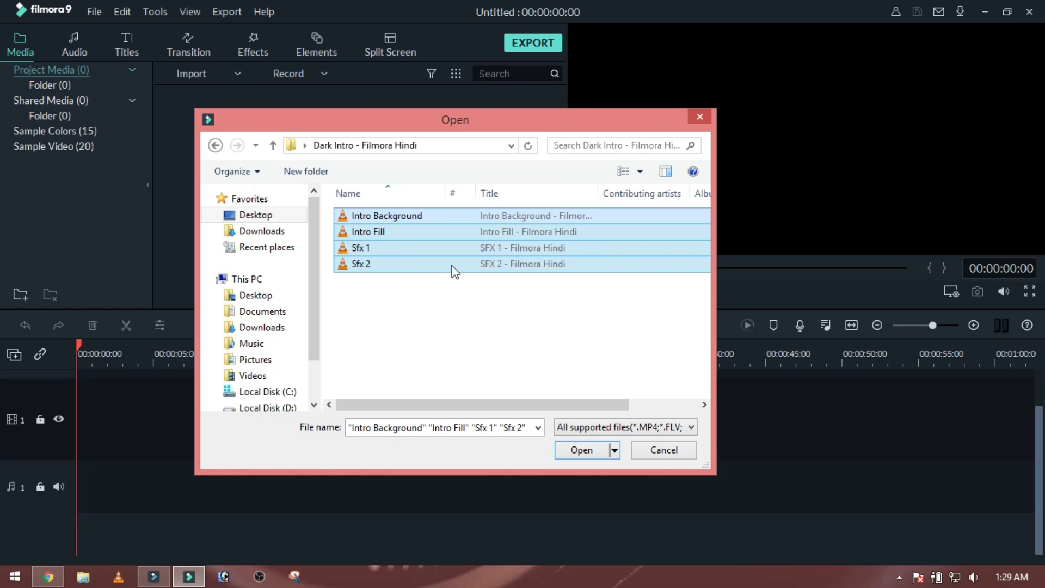
left_click(593, 450)
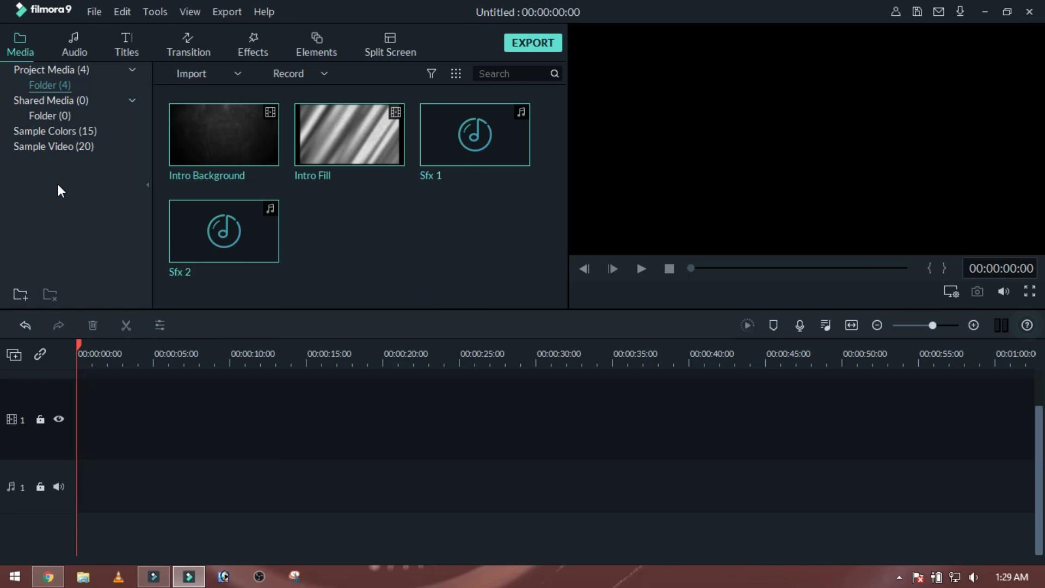
- Add the Default Lowerthird title from the Lower 3rds collection to the start of video track 1
left_click(122, 47)
left_click(57, 169)
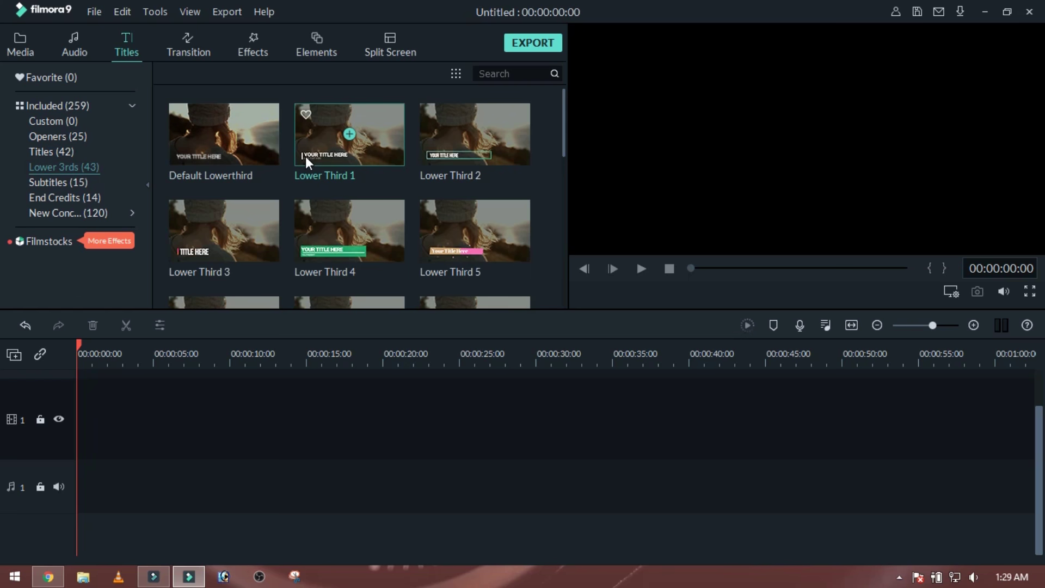
left_click_drag(260, 155, 87, 422)
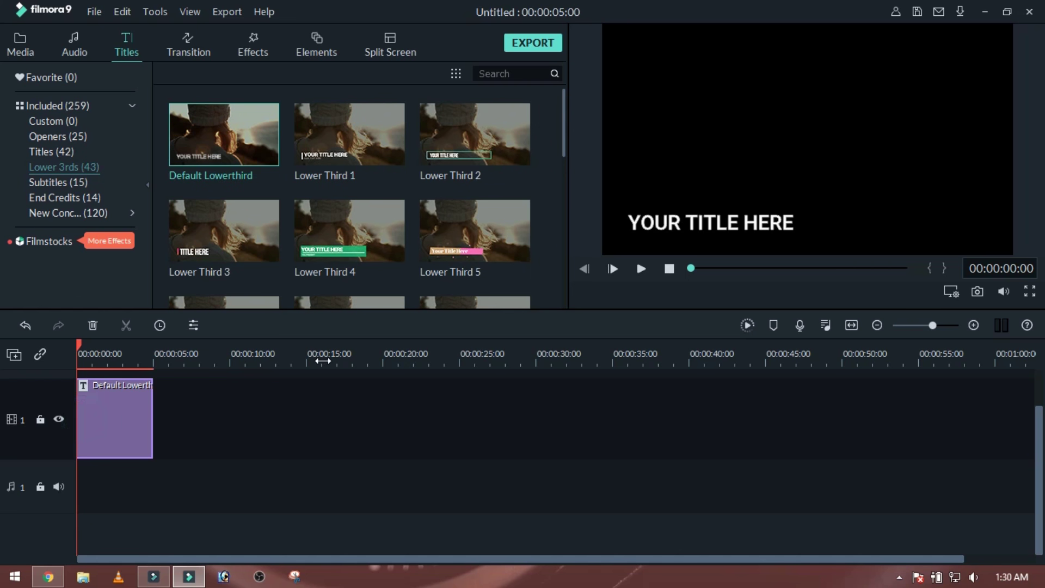
- Open the title clip in Advanced Text Edit and replace its placeholder text with FILMORA HINDI
double_click(142, 405)
left_click(451, 292)
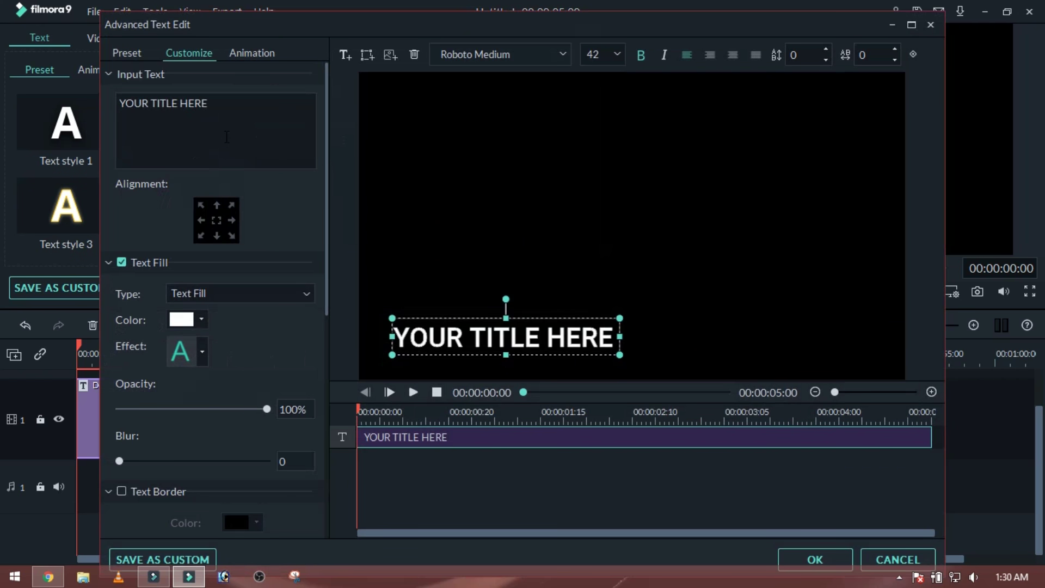
triple_click(223, 123)
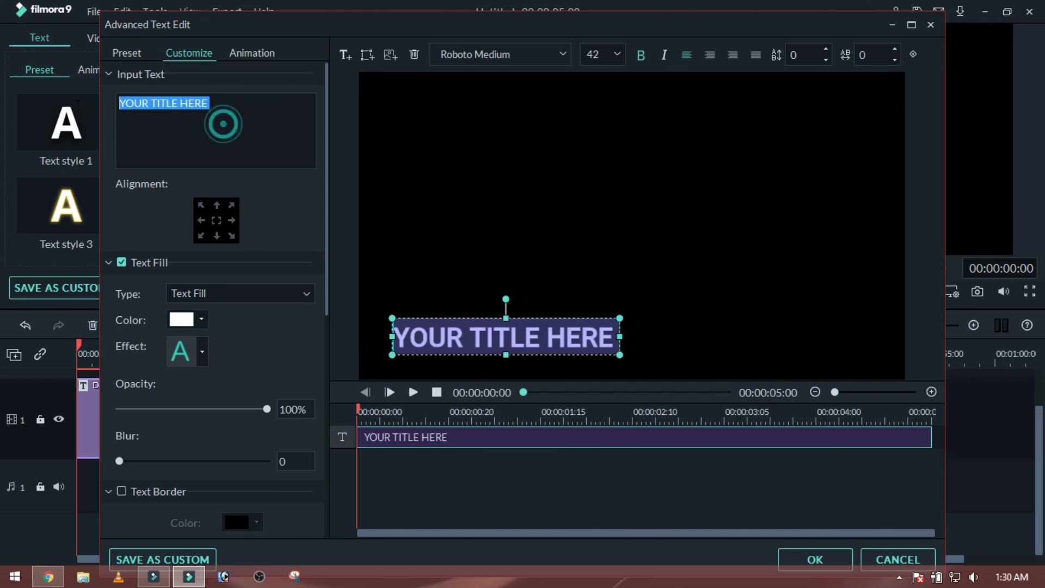
type("FILMORA HINDI")
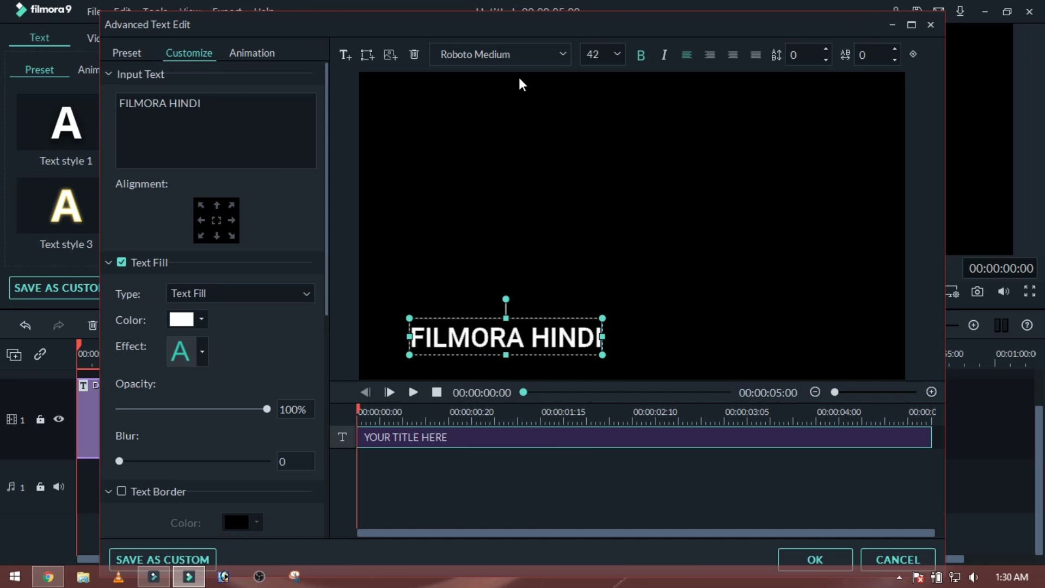
- Try the Awesome Sauce DEMO Regular font on the title text
left_click(510, 54)
key("ctrl+a")
type("AWES")
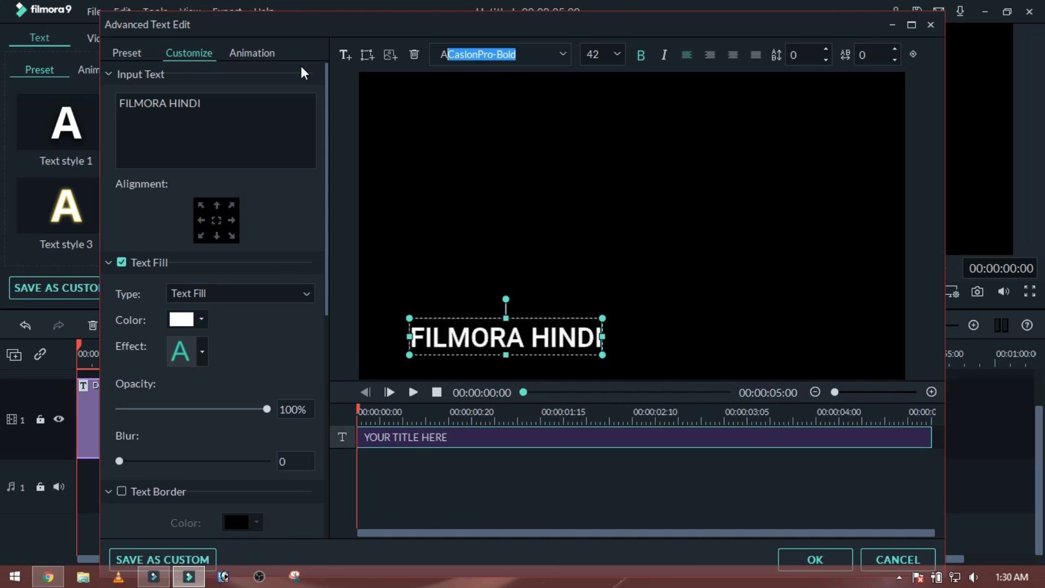
key("Return")
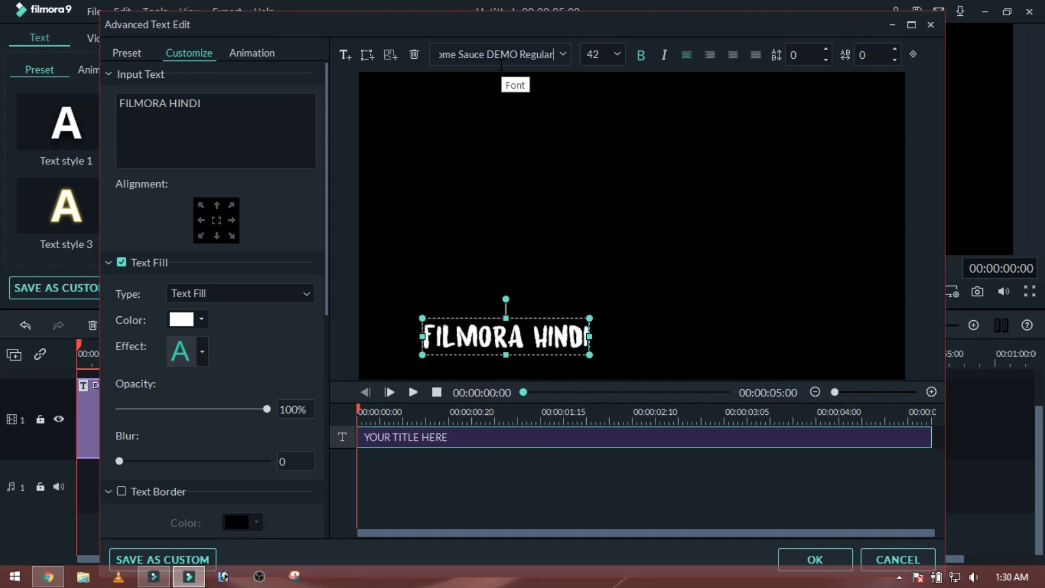
- Set the title's font to Geometr415 Md BT Medium
key("ctrl+a")
type("ge")
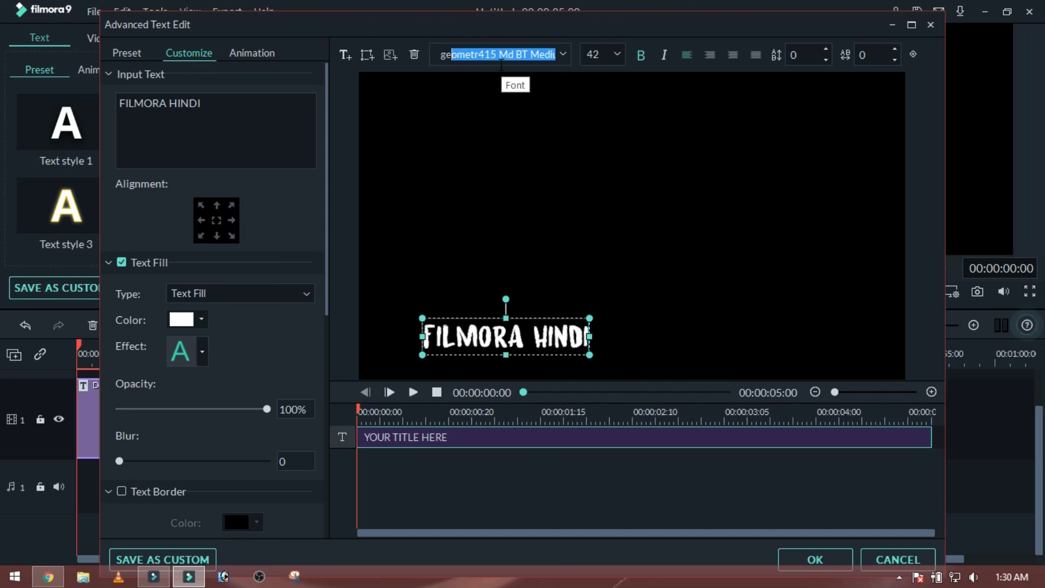
key("Return")
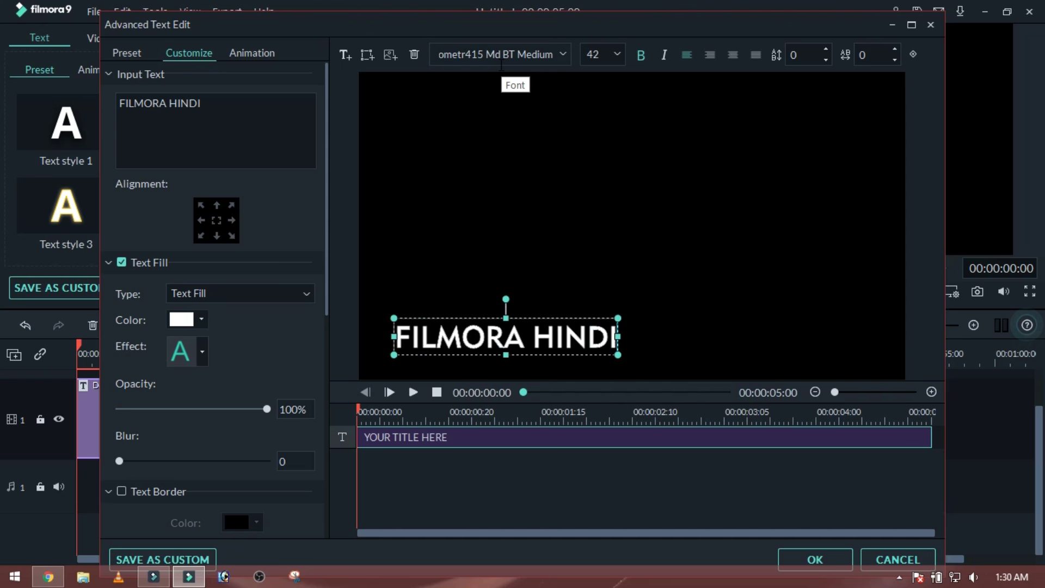
- Move the FILMORA HINDI title to the middle of the frame and set its font size to 56
left_click_drag(543, 315, 670, 205)
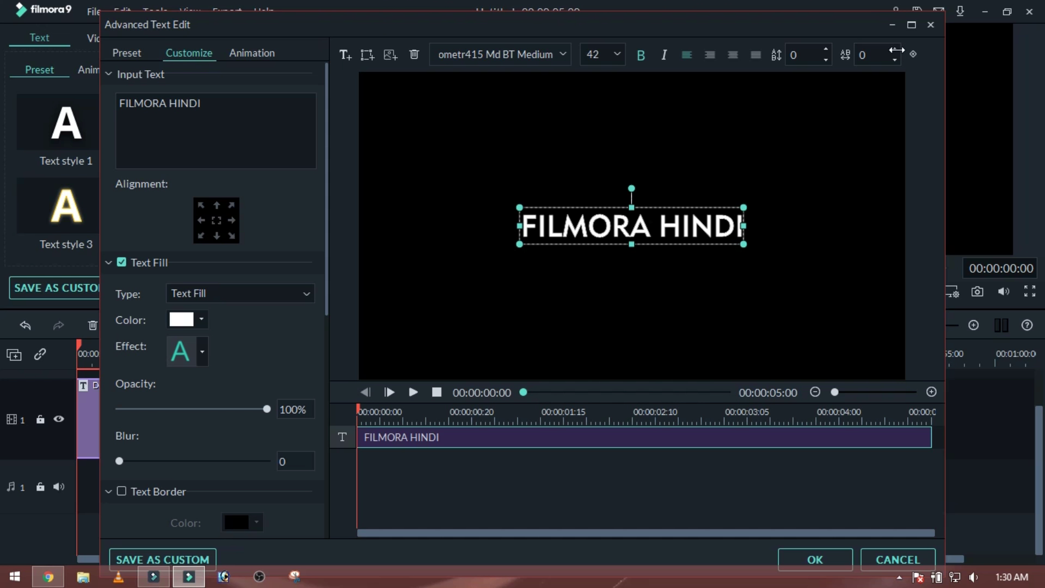
left_click(616, 55)
left_click_drag(622, 83, 623, 99)
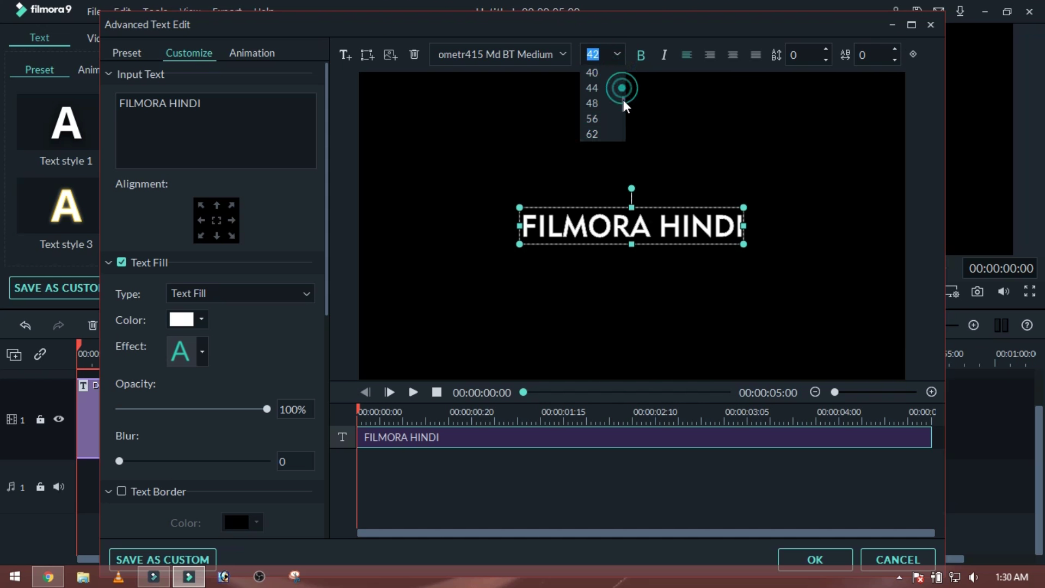
left_click(591, 119)
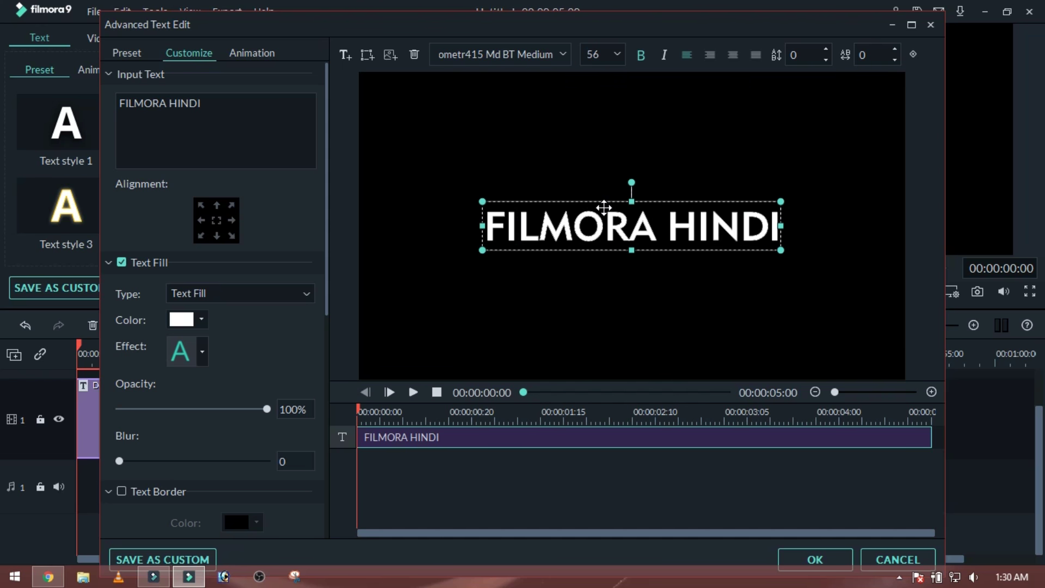
mouse_move(598, 201)
left_mouse_down()
mouse_move(576, 203)
mouse_move(595, 199)
left_mouse_up()
- Enable the title's text shadow and add a black text border with 40% opacity
left_click_drag(324, 253, 325, 438)
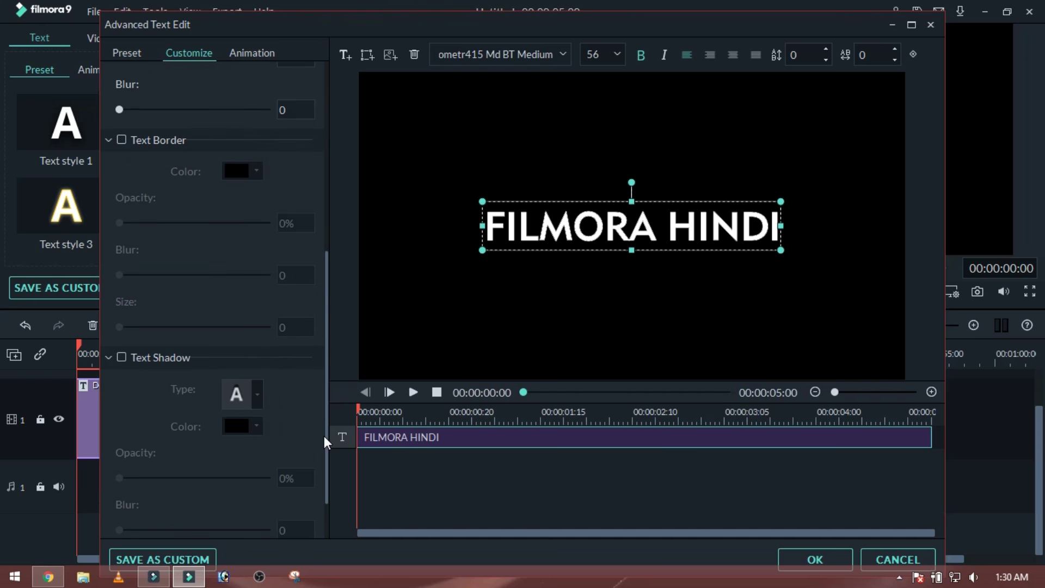
left_click(122, 359)
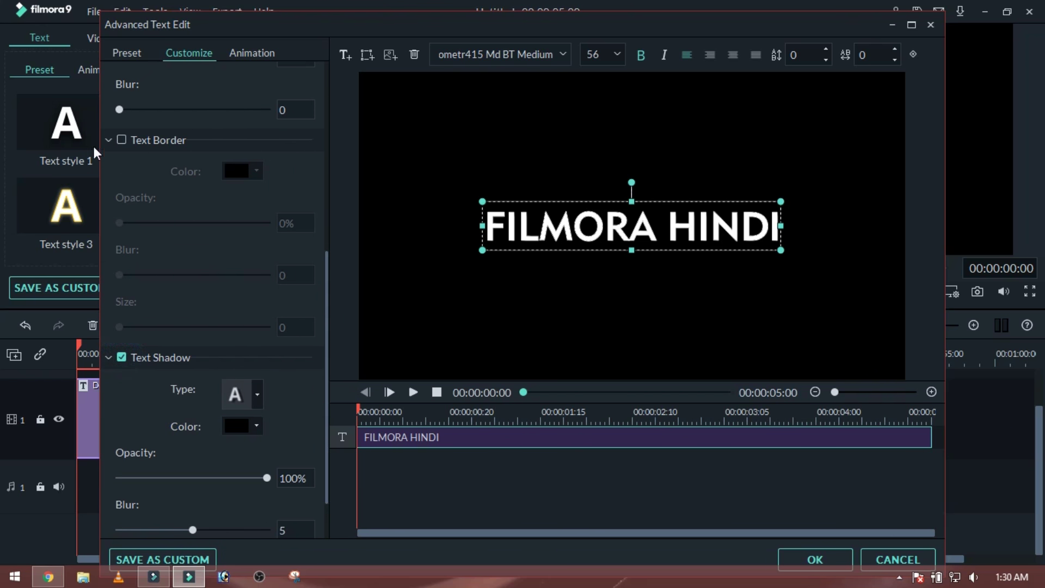
left_click(121, 140)
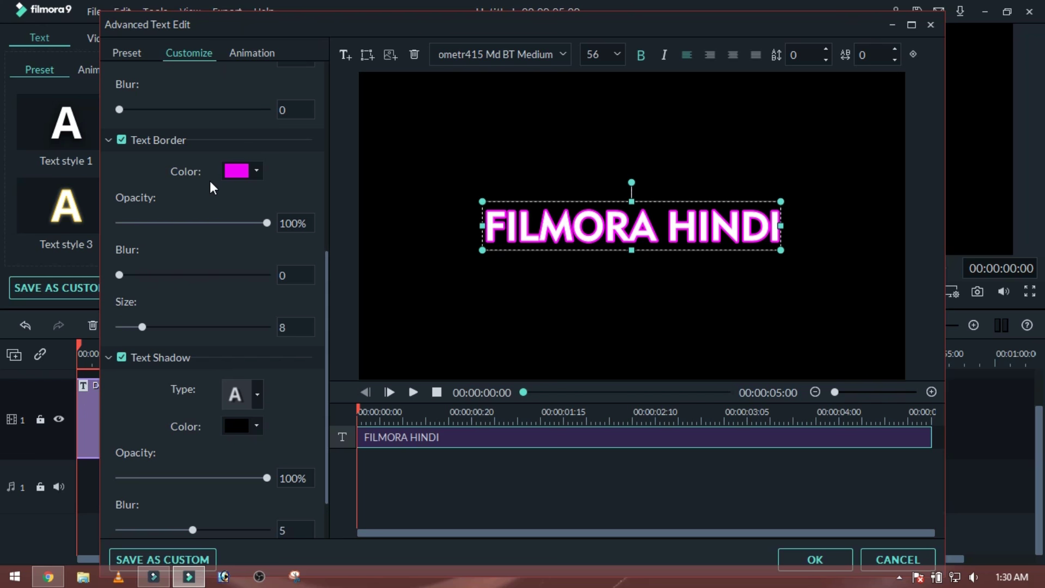
left_click(243, 172)
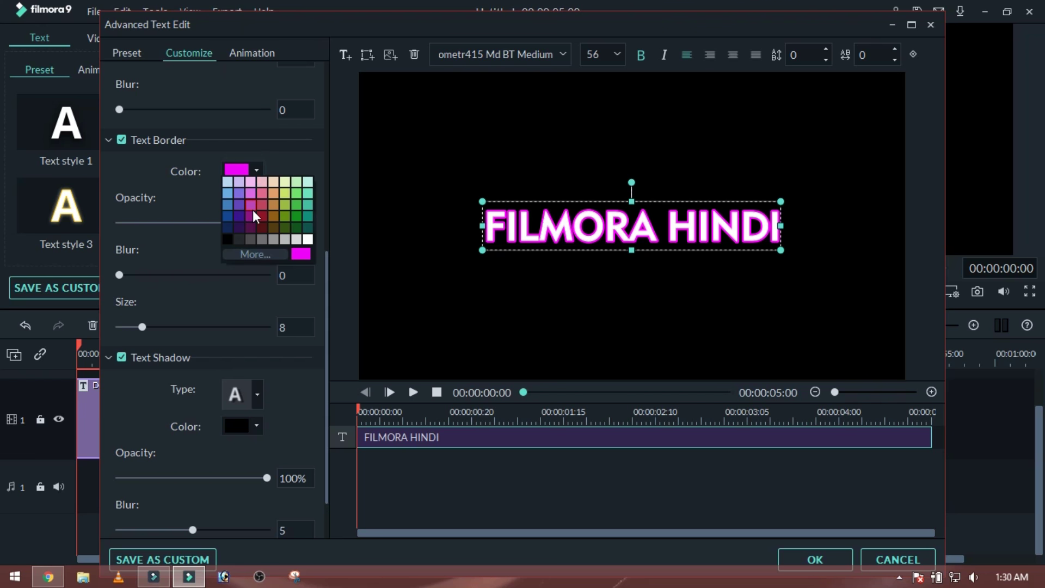
left_click(228, 240)
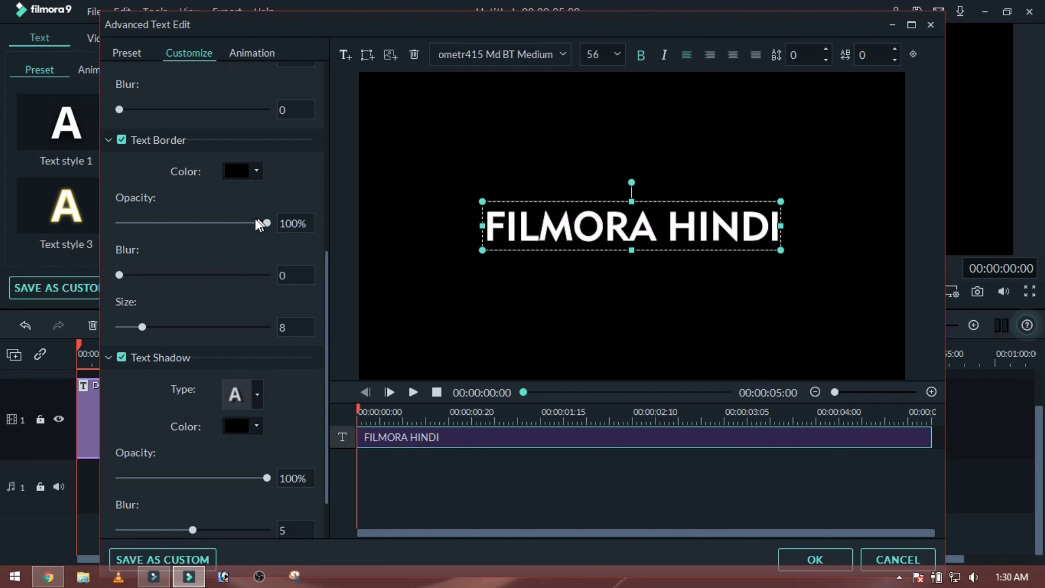
left_click_drag(266, 223, 178, 224)
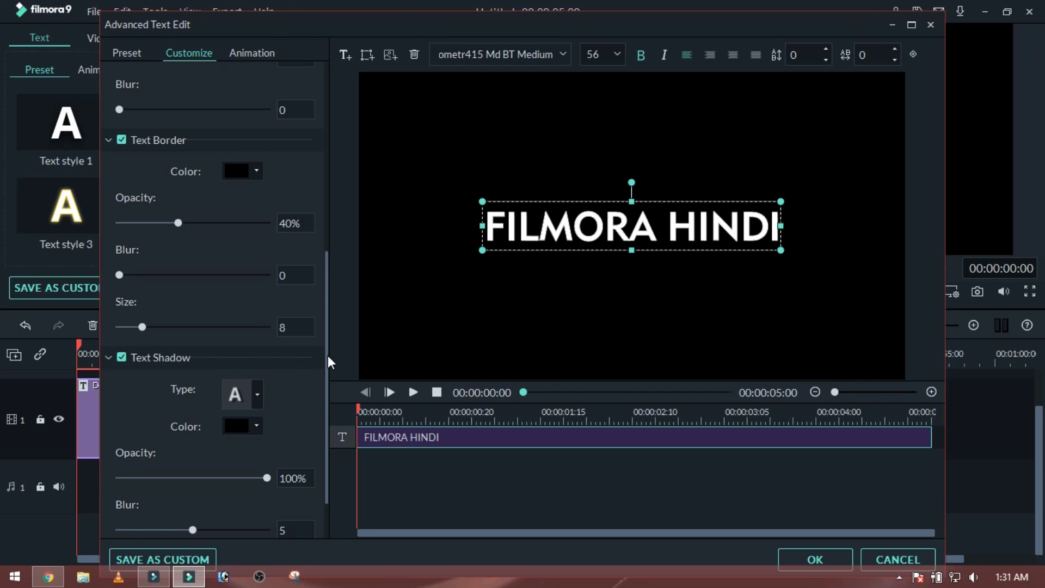
- Lower the opacity of the title's text shadow to just under 64%
left_click_drag(328, 355, 328, 389)
left_click(214, 415)
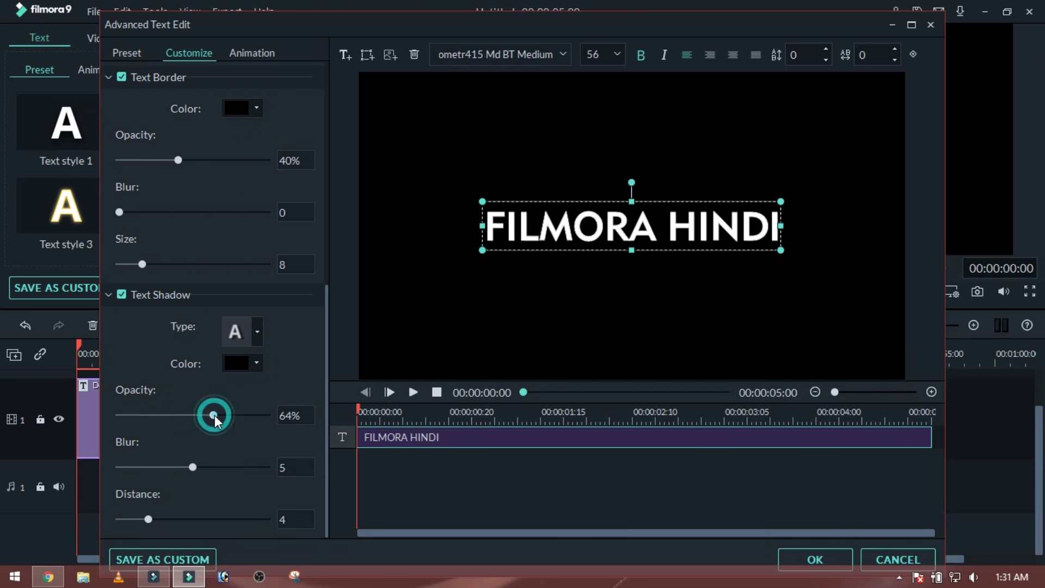
left_click_drag(214, 415, 207, 415)
left_click_drag(328, 399, 330, 159)
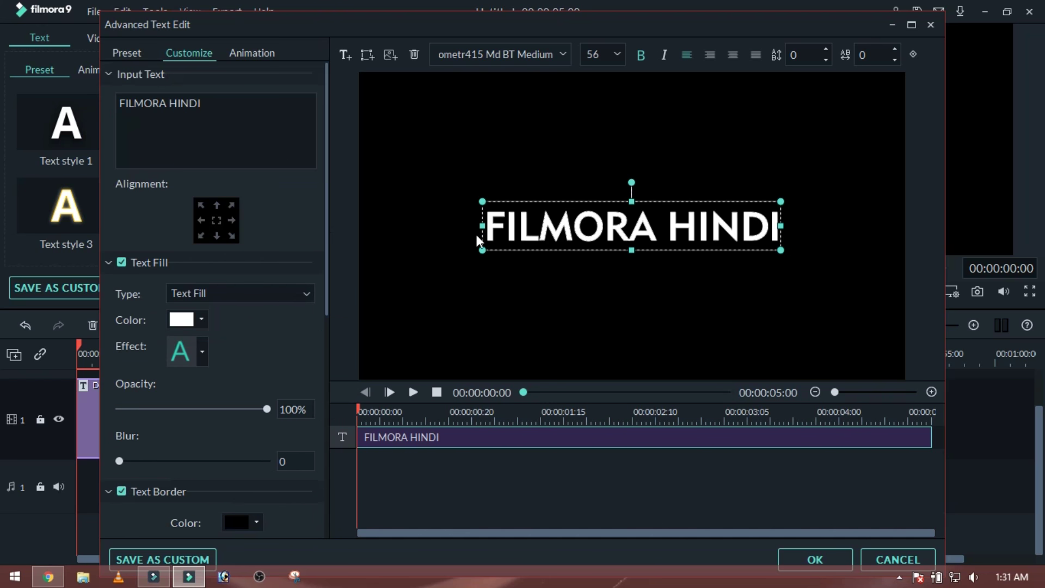
- Apply the Type Writer animation to the title, preview it and accept the title edits
left_click(254, 53)
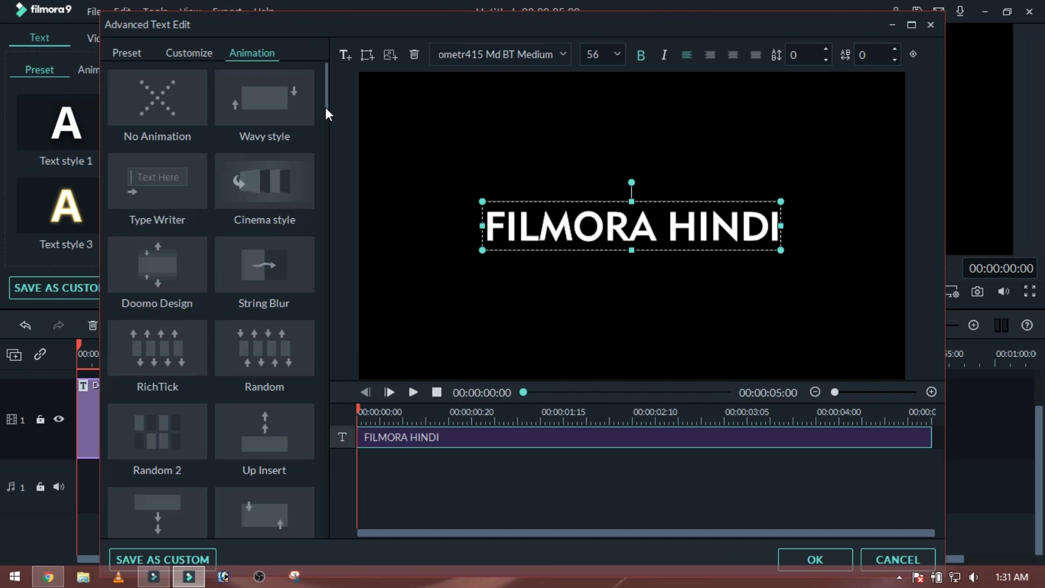
left_click_drag(325, 108, 327, 111)
left_click(179, 141)
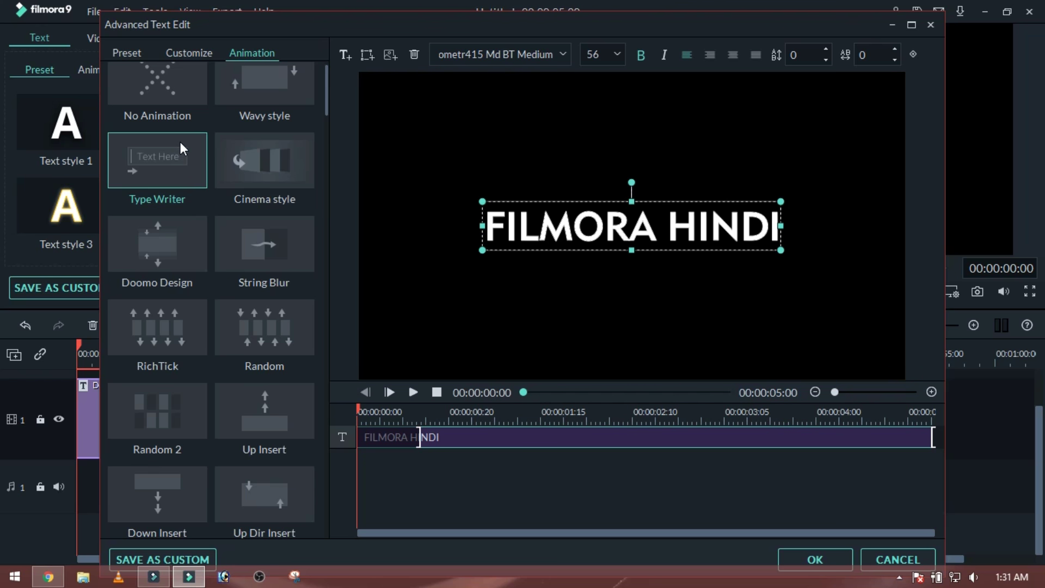
key("space")
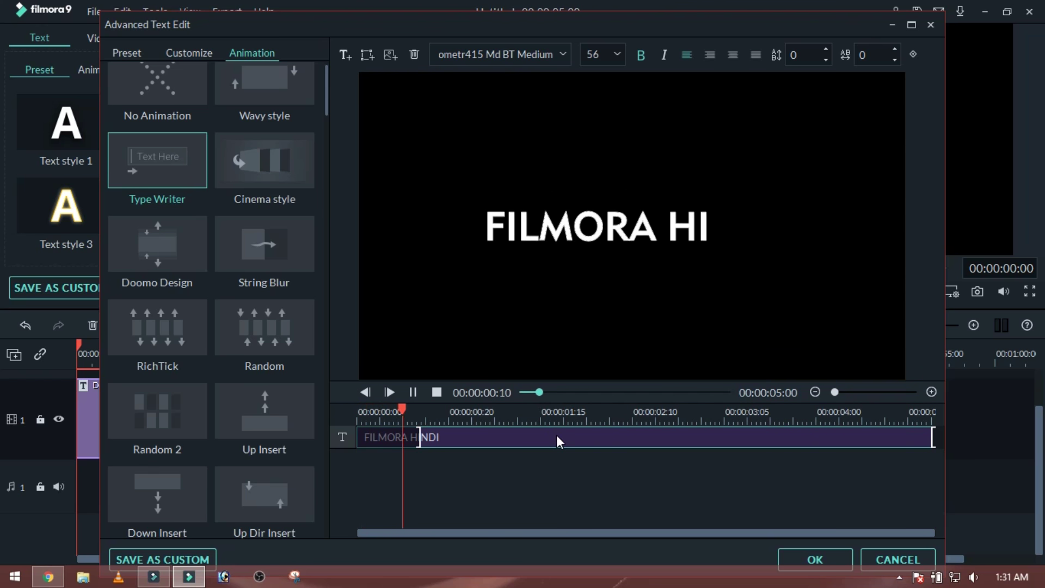
left_click(821, 551)
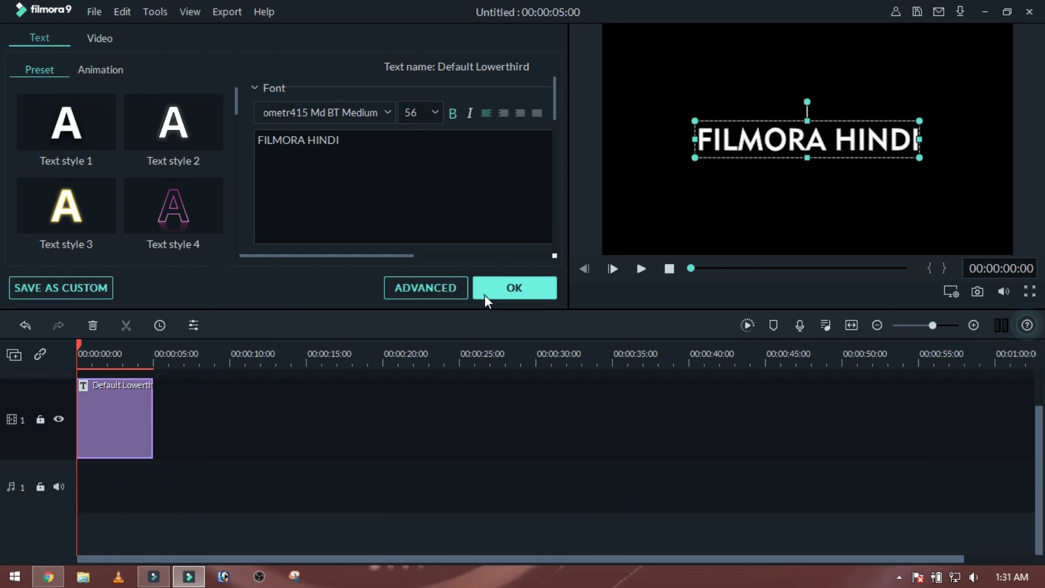
left_click(488, 296)
- Preview the Intro Fill clip and place it at the start of the track above the title, keeping the 1920 x 1080 25fps project settings
left_click_drag(1037, 423, 1037, 375)
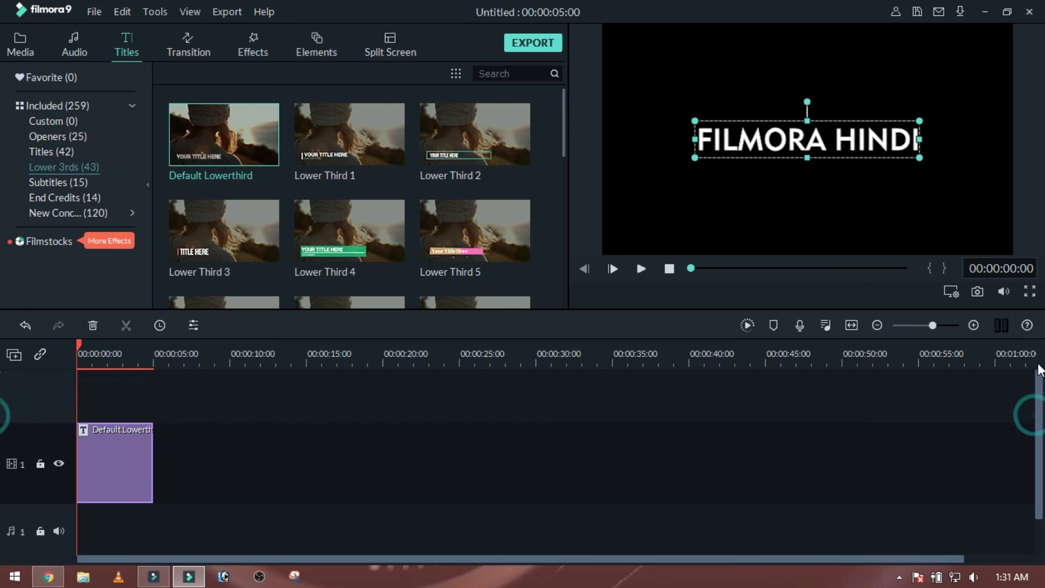
left_click(18, 38)
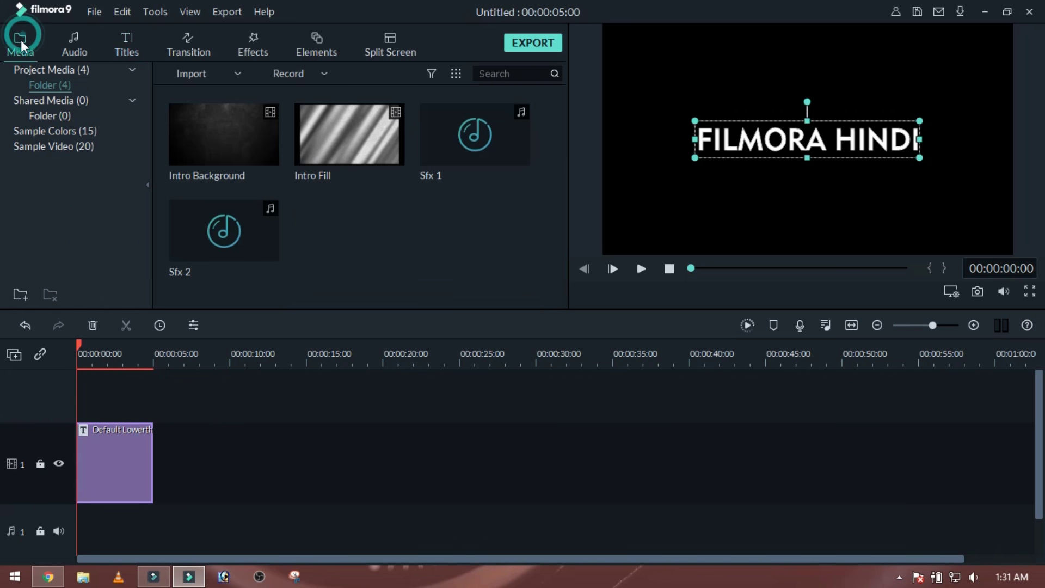
double_click(316, 156)
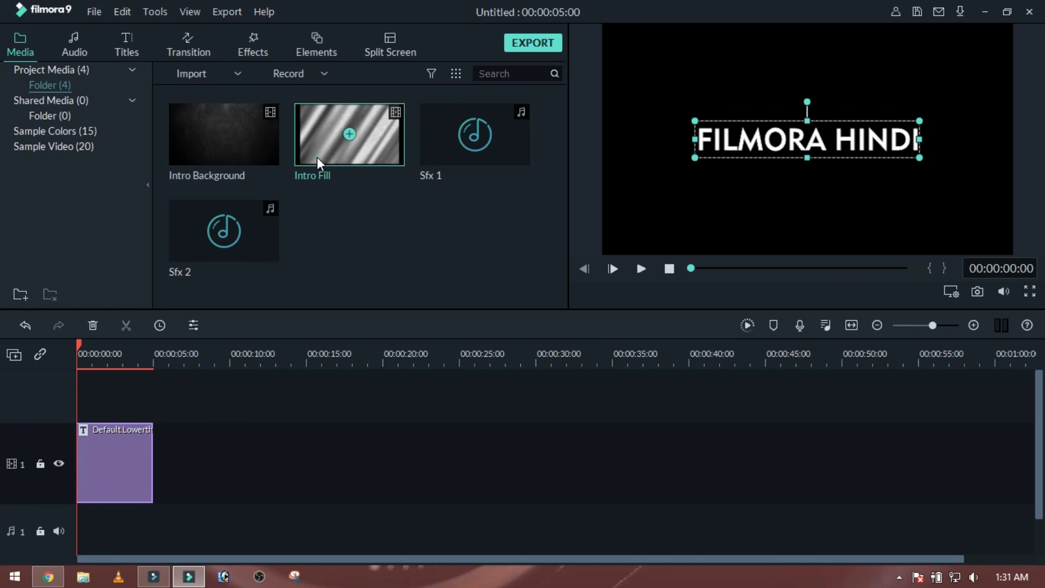
key("space")
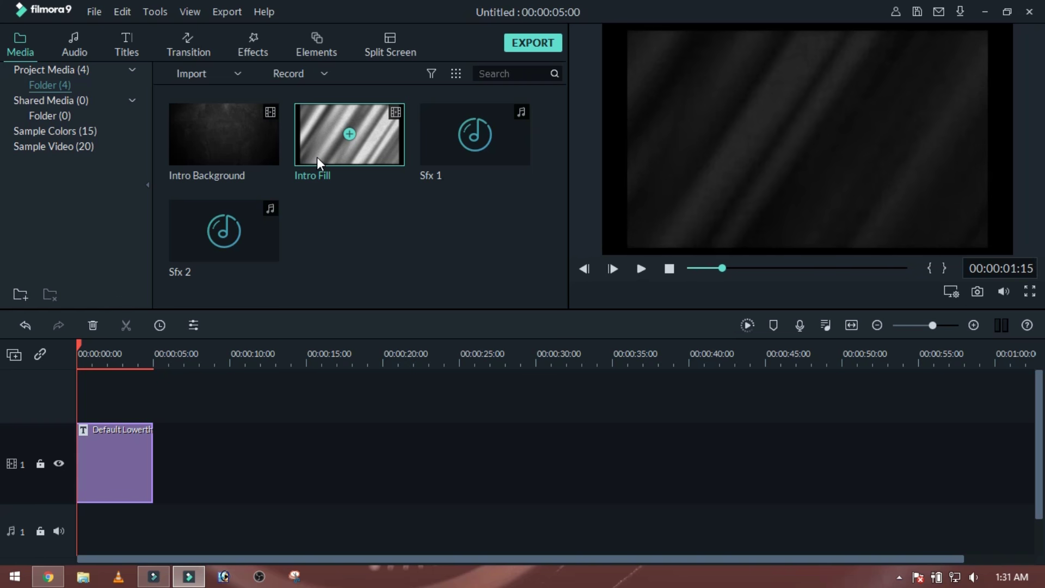
key("space")
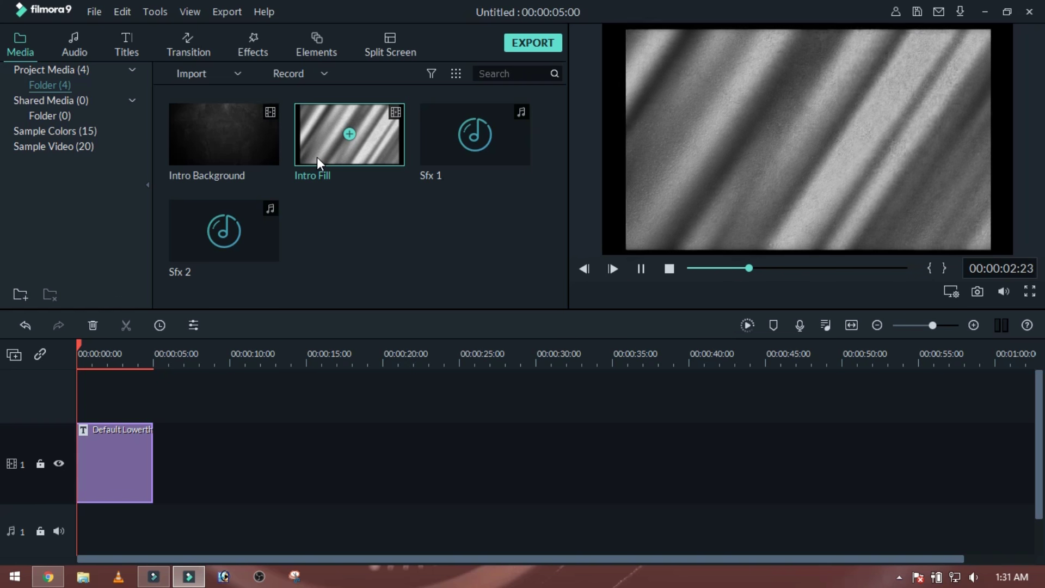
key("space")
left_click_drag(317, 156, 6, 414)
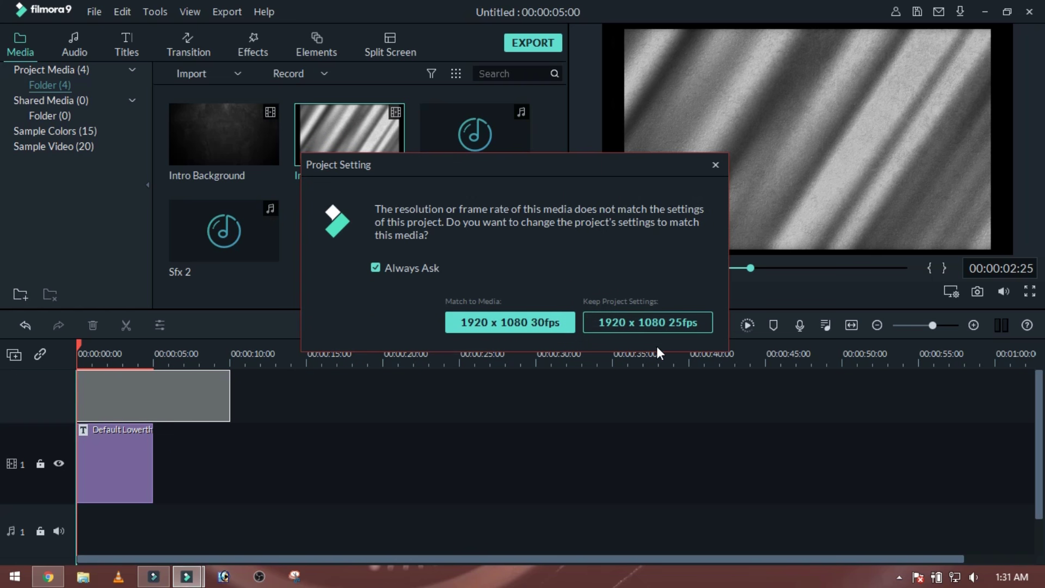
left_click(674, 323)
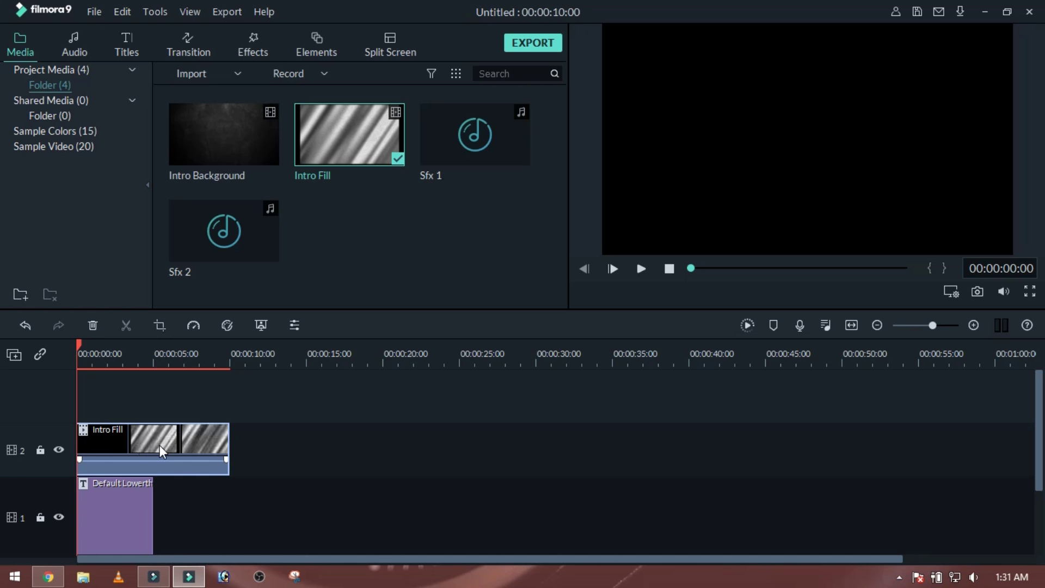
- Set the Intro Fill clip's blending mode to Multiply
double_click(114, 446)
left_click(18, 89)
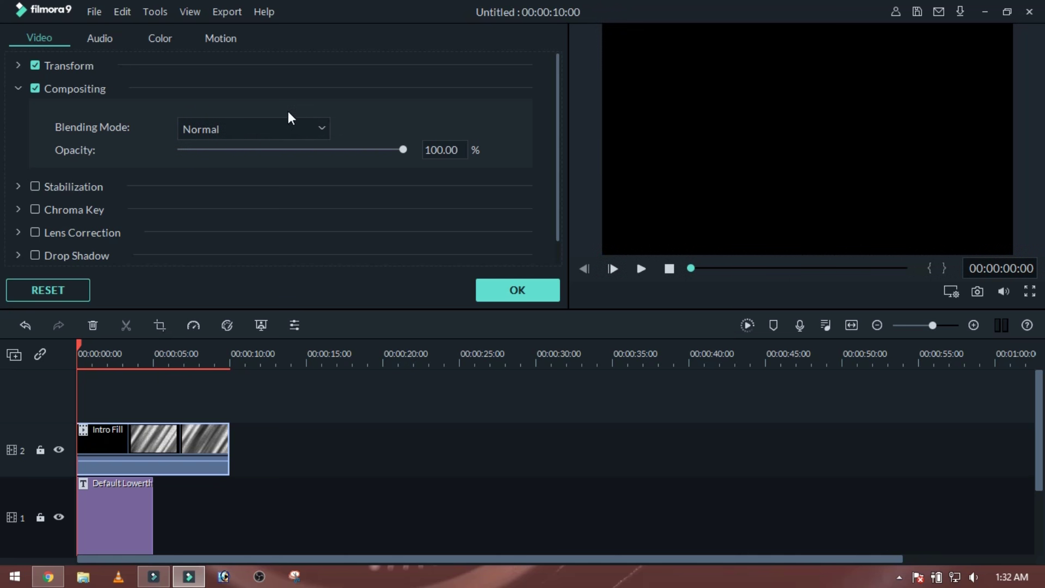
left_click(205, 132)
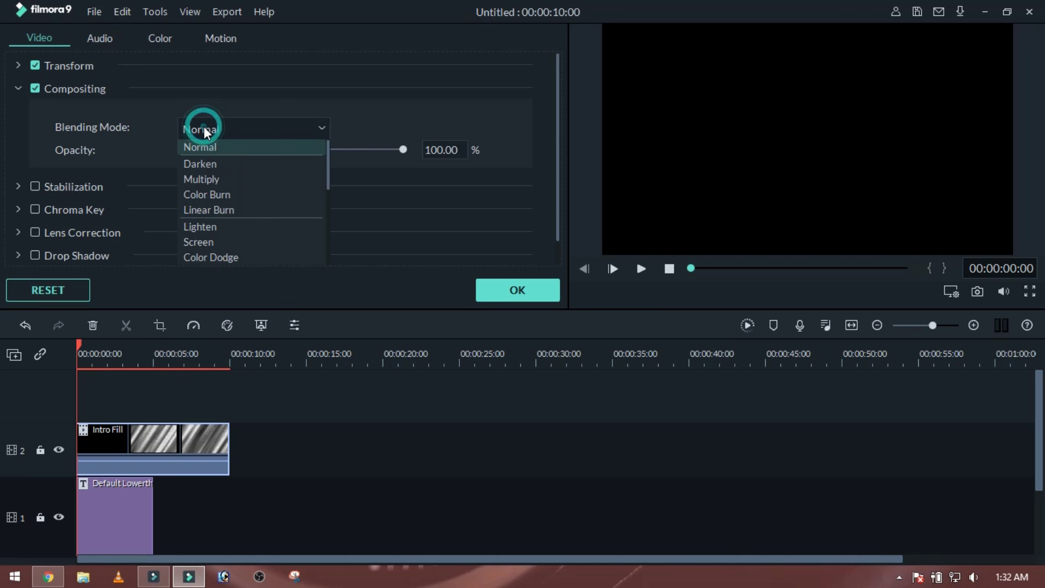
left_click(212, 182)
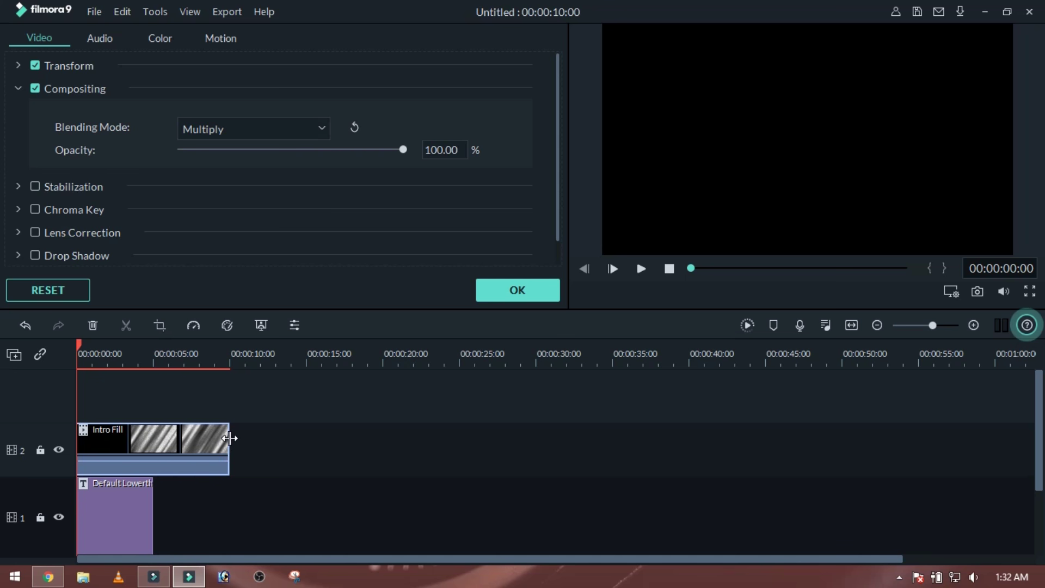
- Trim the Intro Fill clip to end with the title at 5 seconds, preview the result and accept the clip edits
left_click_drag(229, 438, 152, 437)
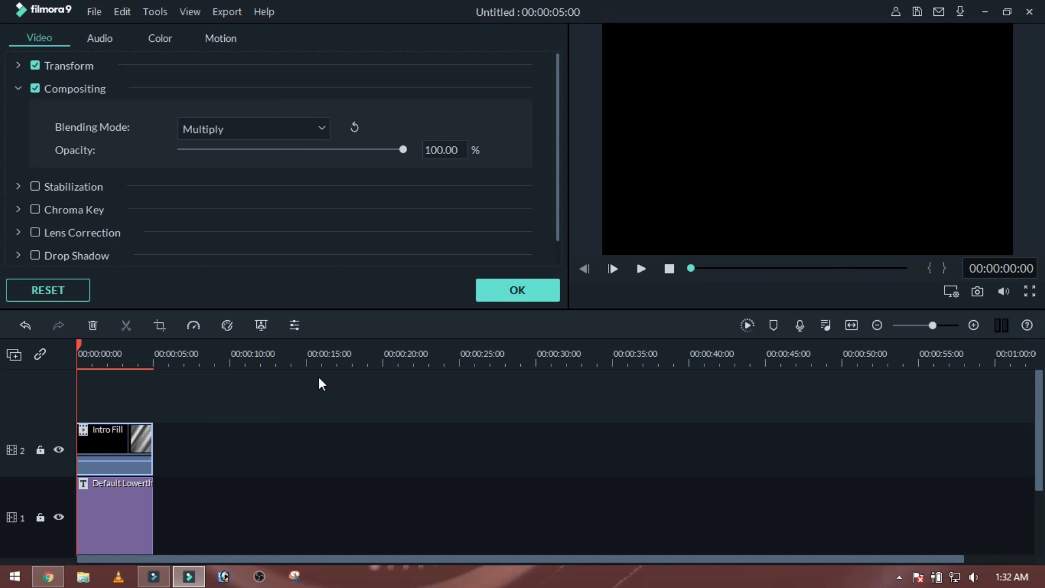
key("space")
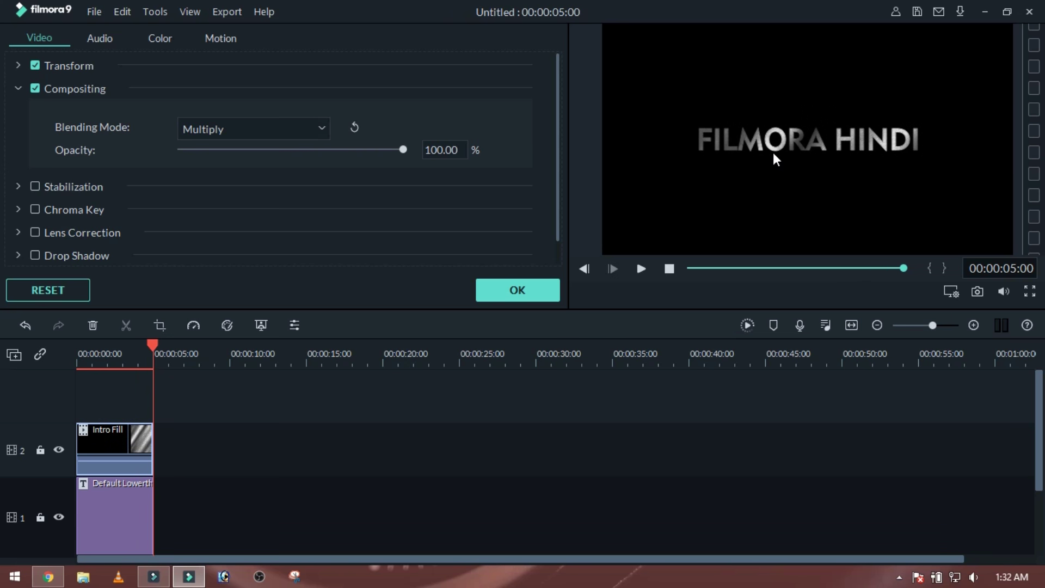
left_click(540, 298)
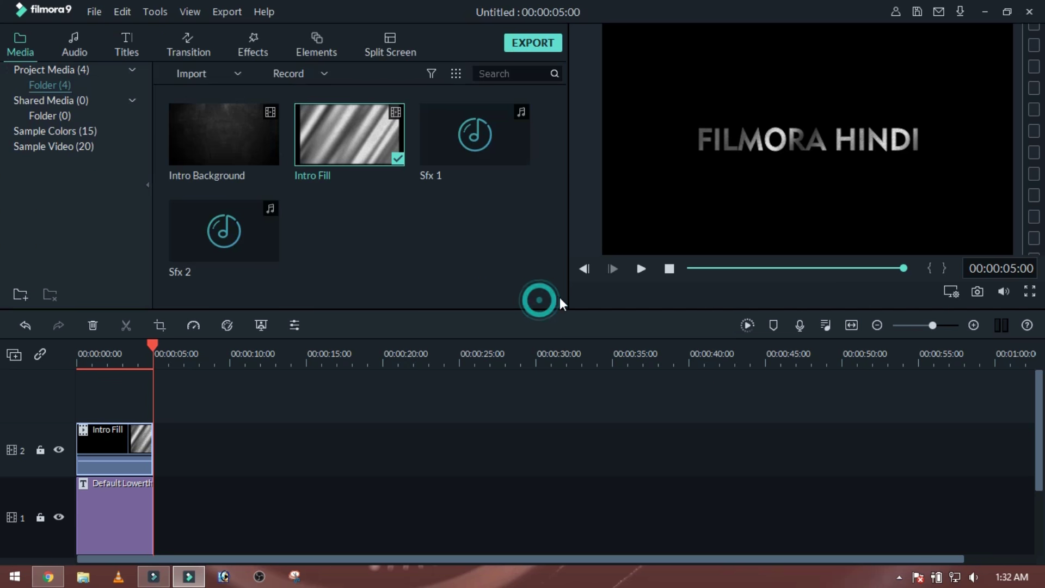
- Export the filled title to the Desktop as an MP4 named 1 and close the export windows
left_click(537, 41)
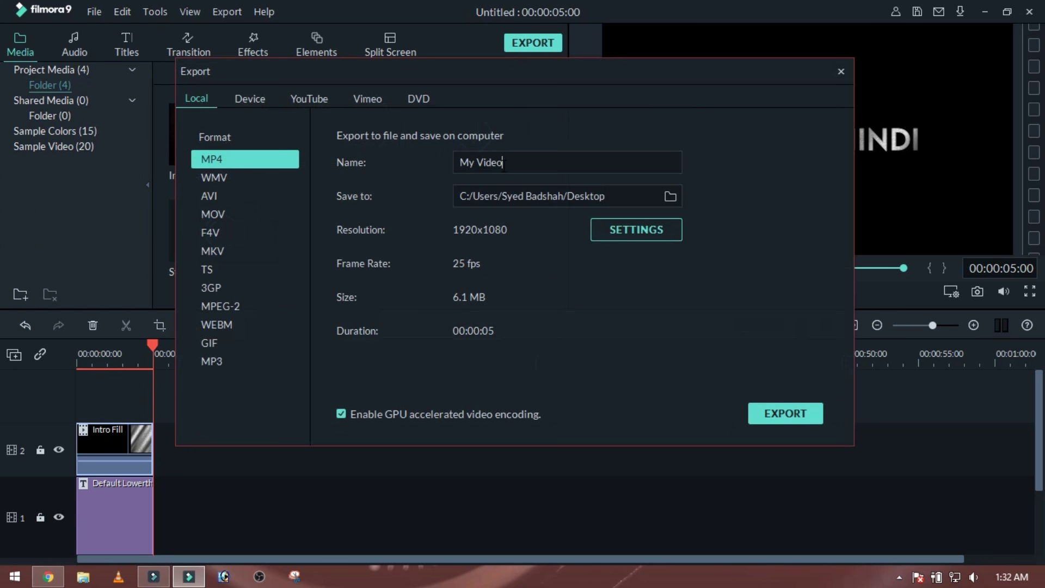
double_click(504, 164)
type("1")
left_click(768, 413)
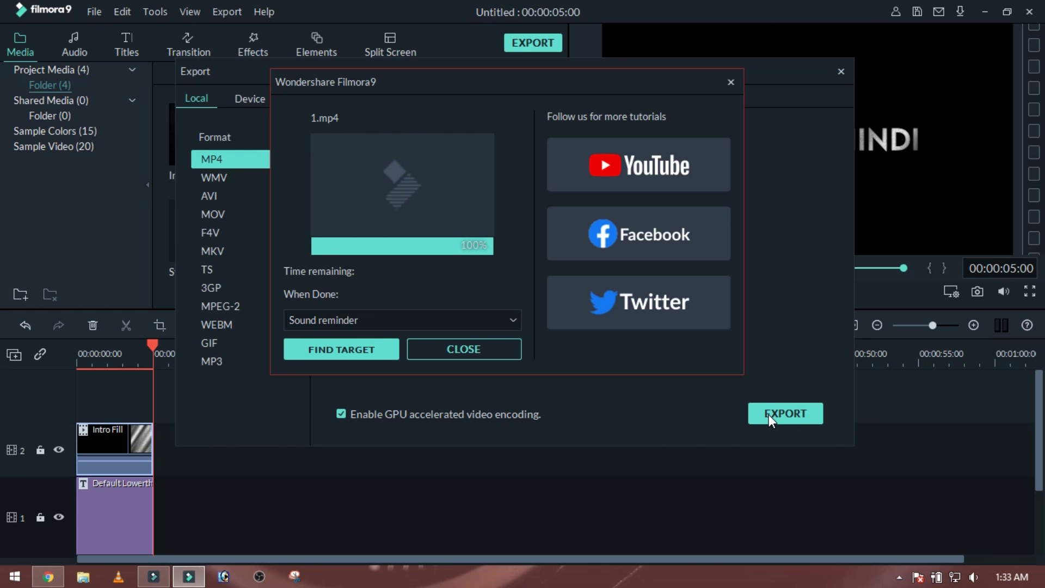
left_click(459, 351)
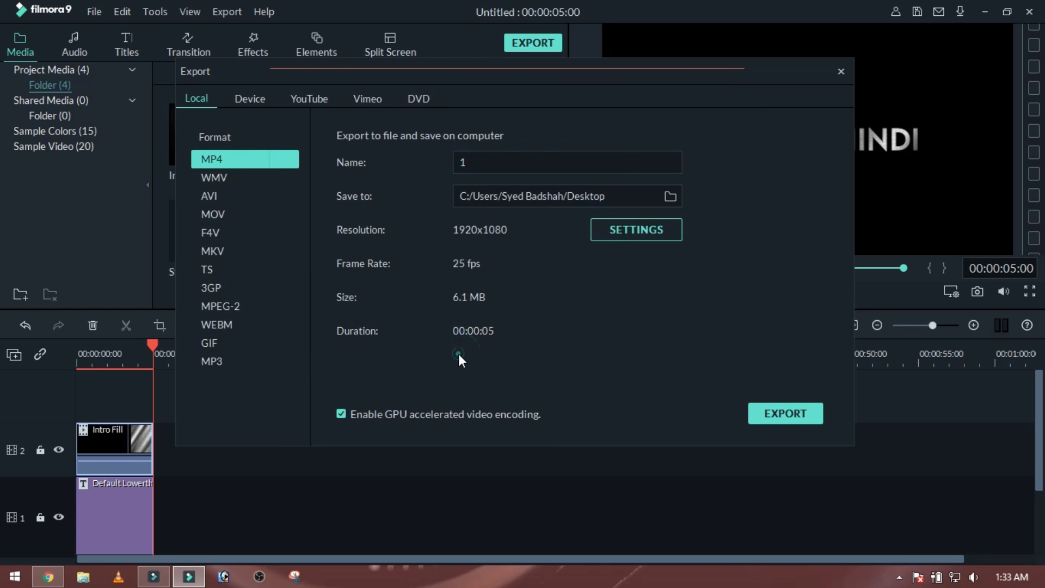
left_click(841, 72)
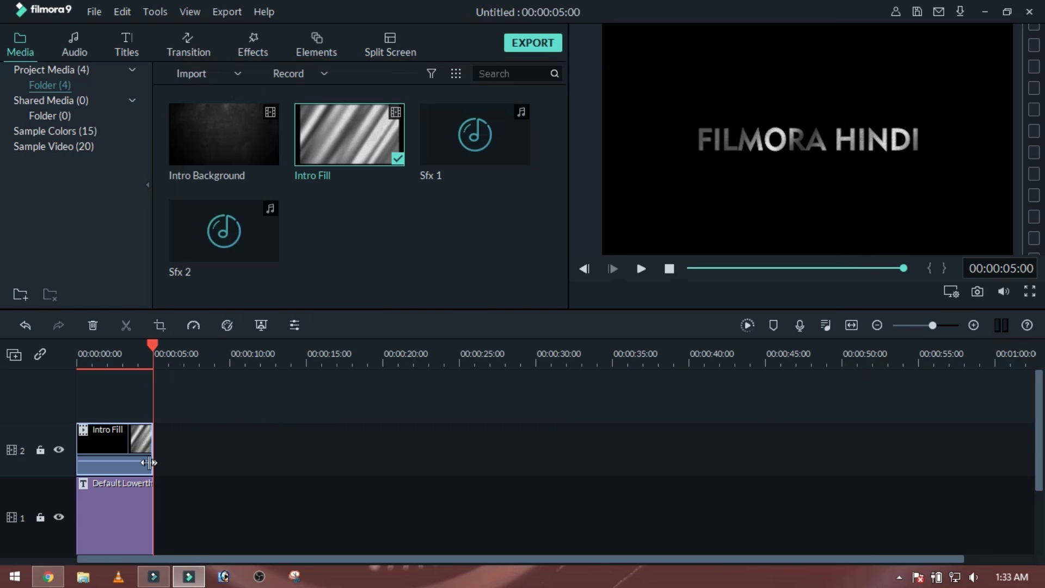
- Delete all clips from the timeline
left_click(147, 444)
key("ctrl+a")
key("Delete")
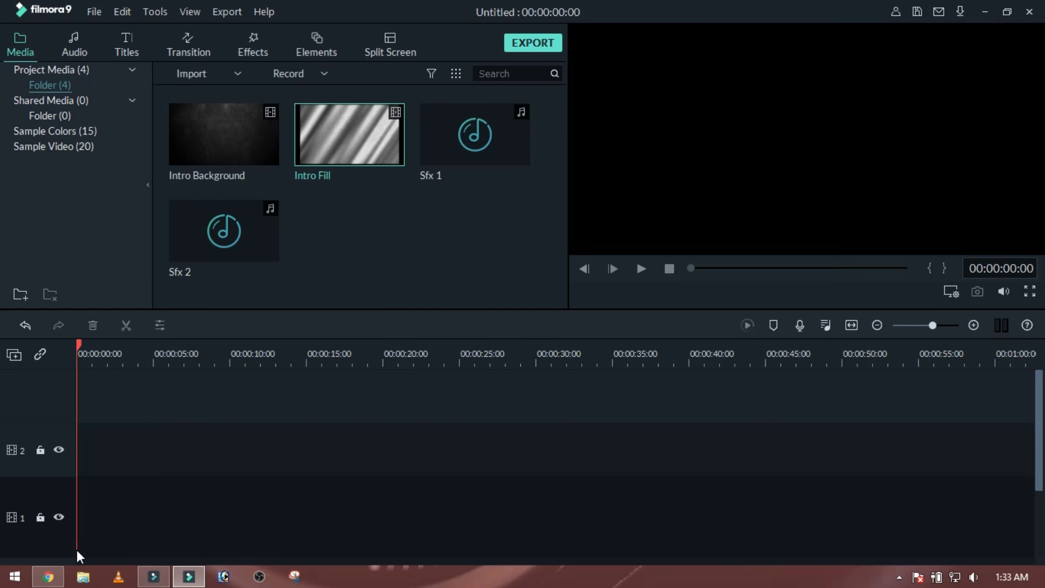
- Import the exported video 1 from the Desktop, preview it and place it at the start of video track 1
left_click(204, 71)
left_click(216, 93)
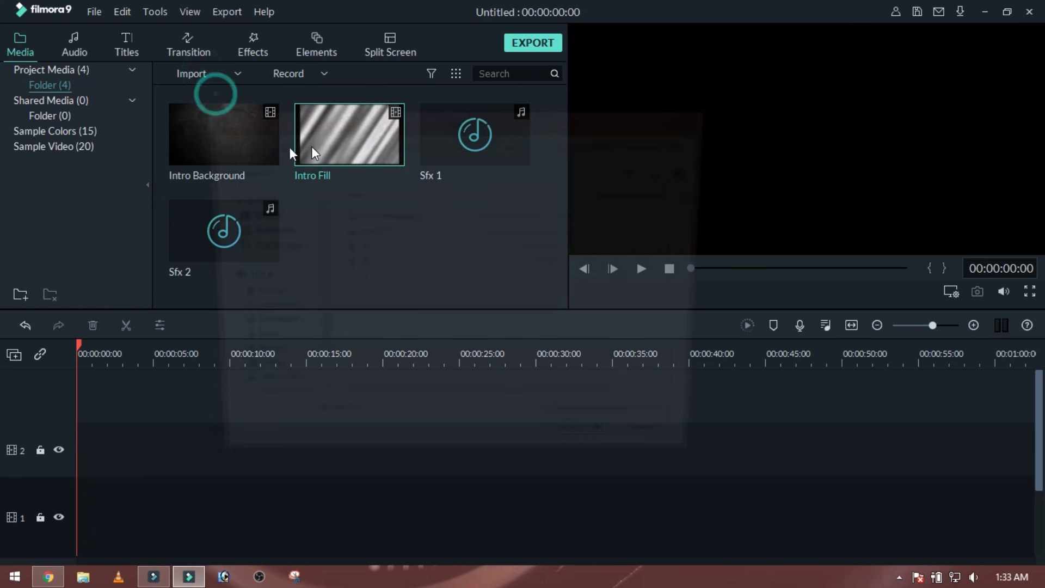
left_click(278, 215)
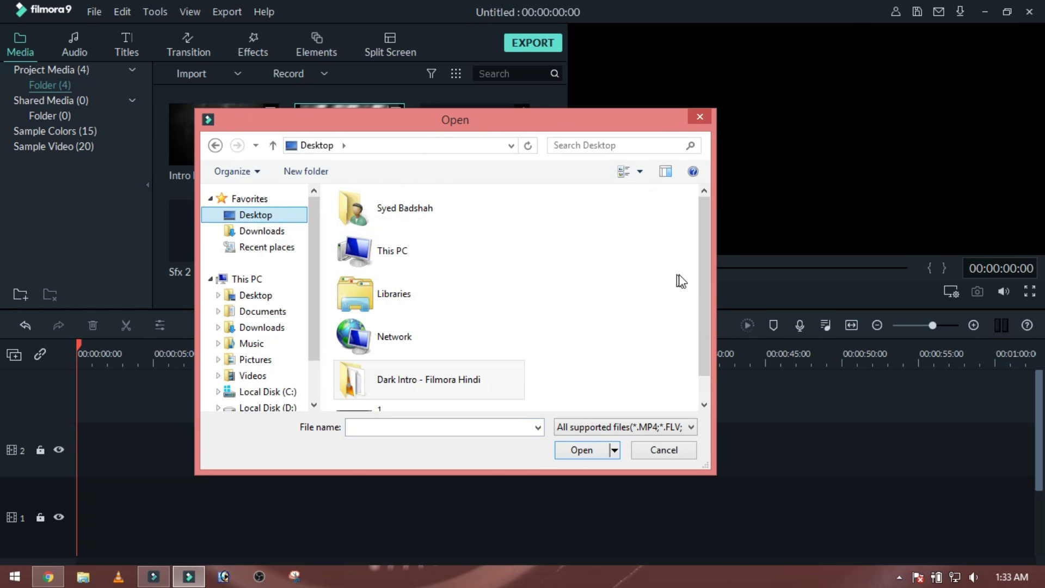
left_click(706, 379)
left_click(405, 378)
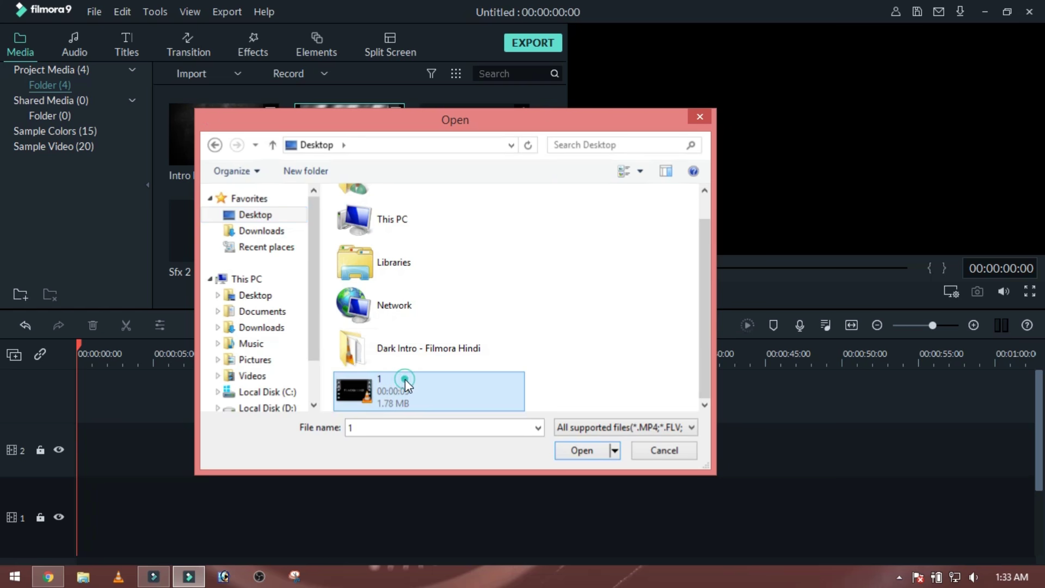
double_click(405, 379)
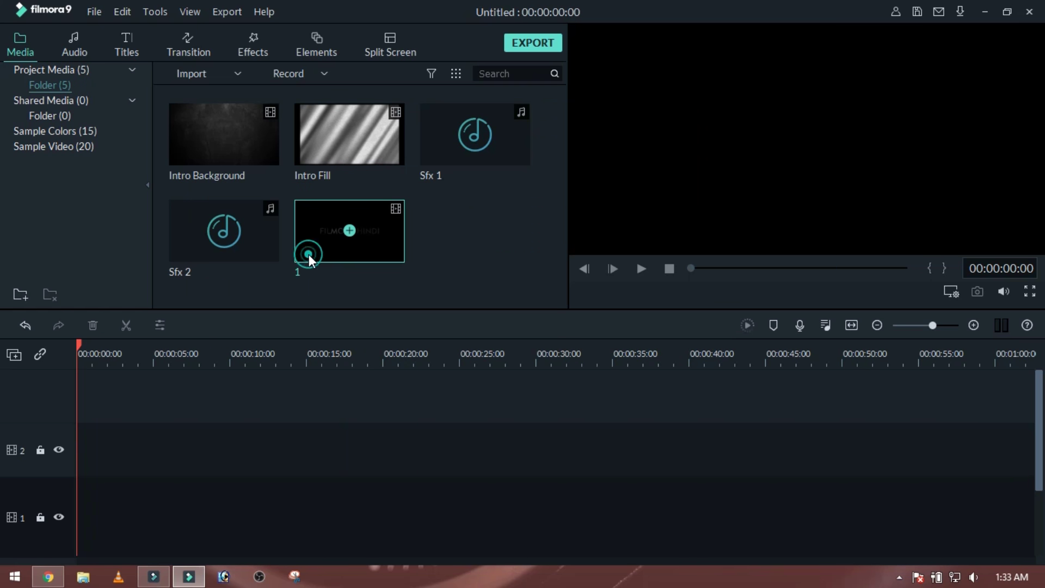
double_click(308, 254)
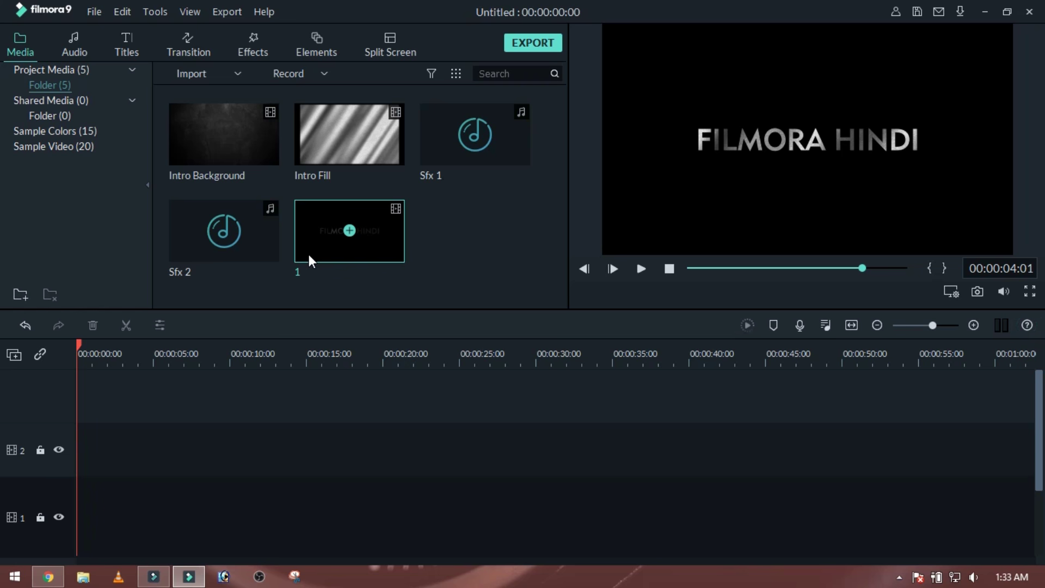
left_click_drag(309, 254, 87, 498)
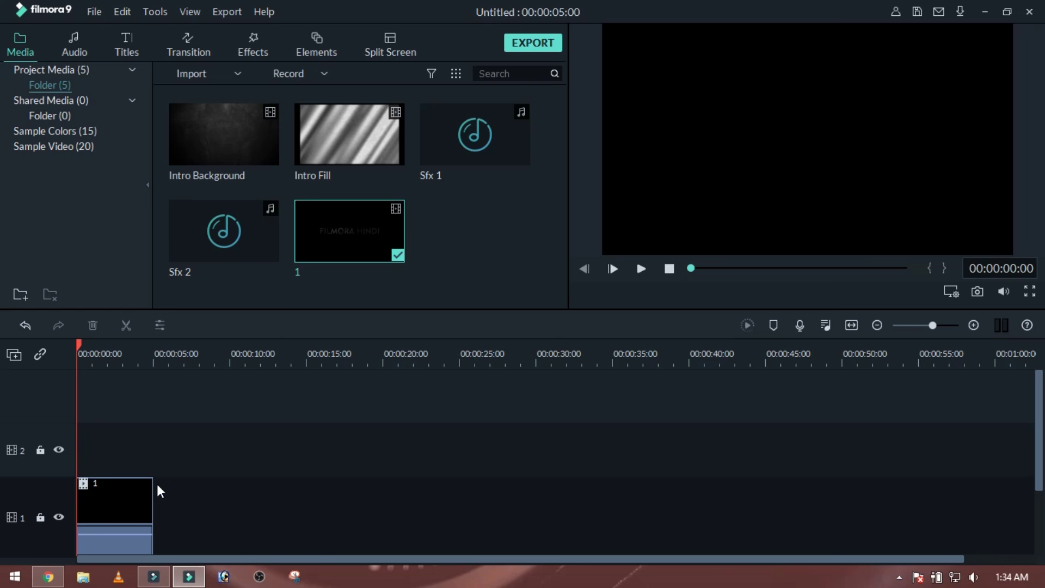
- Place Intro Background at the start of video track 2 and trim it to end with clip 1 at 5 seconds
left_click(182, 154)
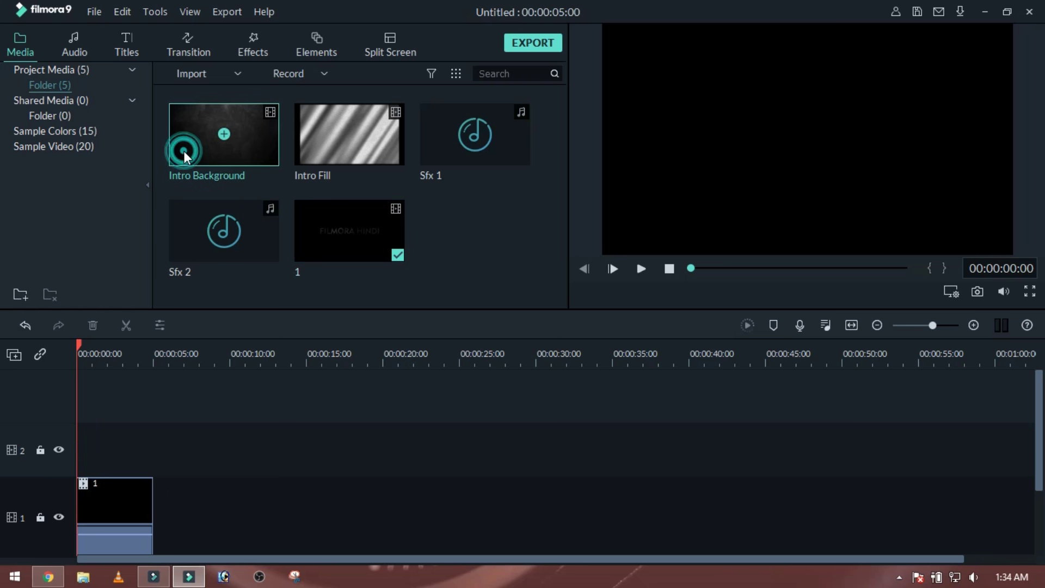
left_click_drag(184, 157, 88, 454)
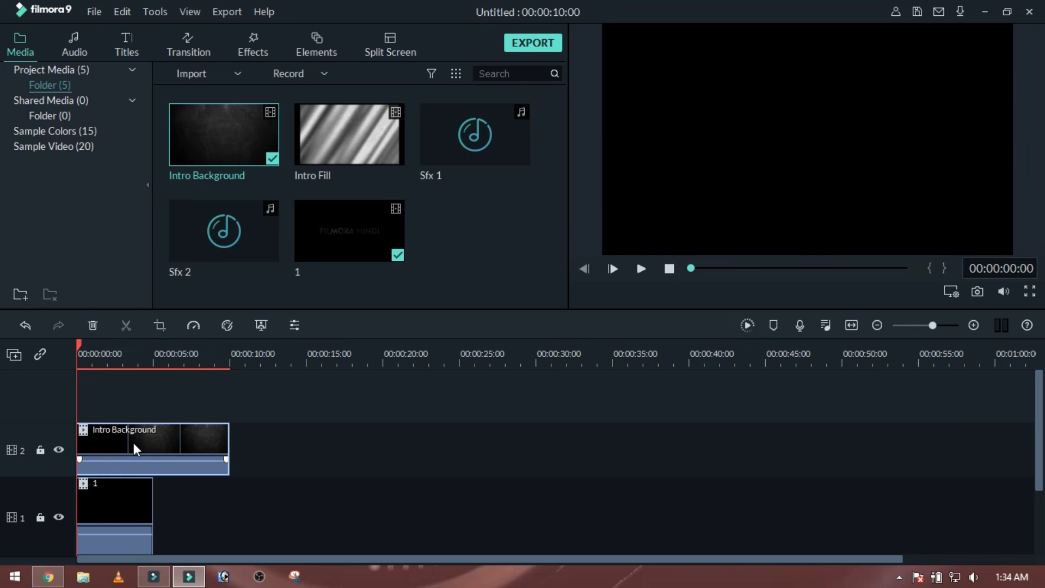
left_click_drag(229, 435, 153, 436)
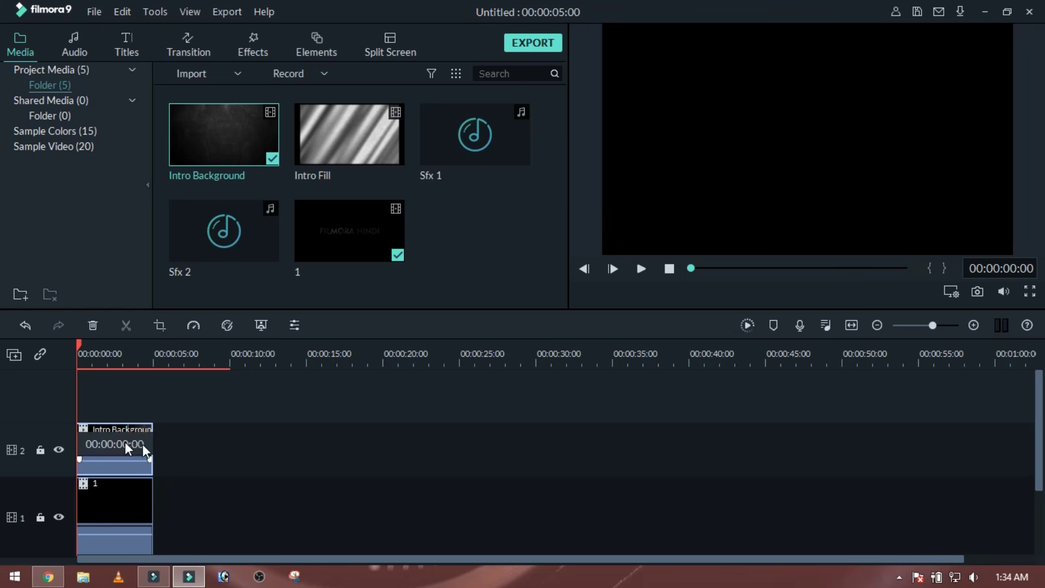
- Set the Intro Background clip's blending mode to Screen, preview the composite and accept the clip edits
double_click(109, 448)
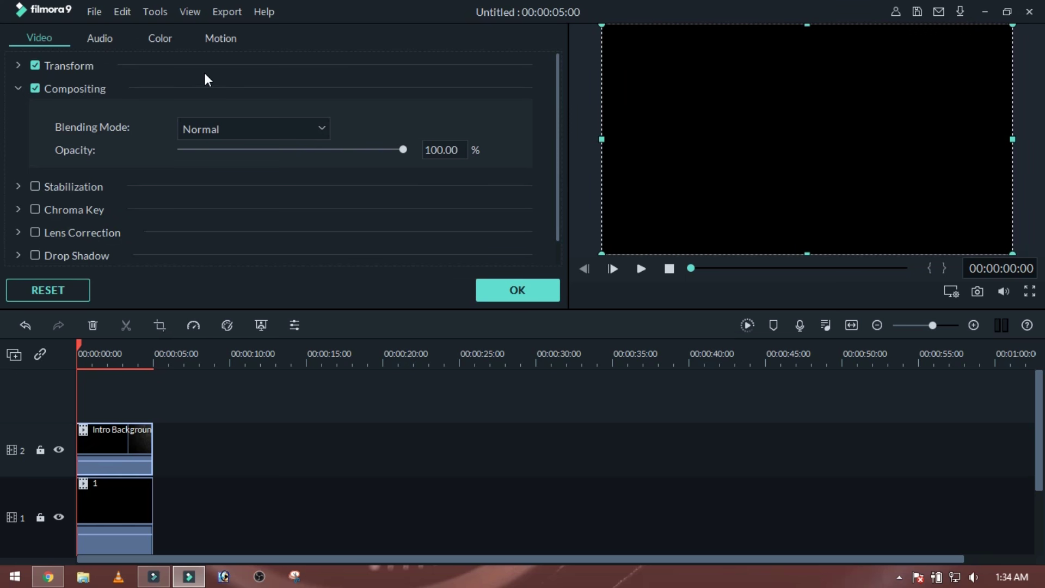
left_click(233, 134)
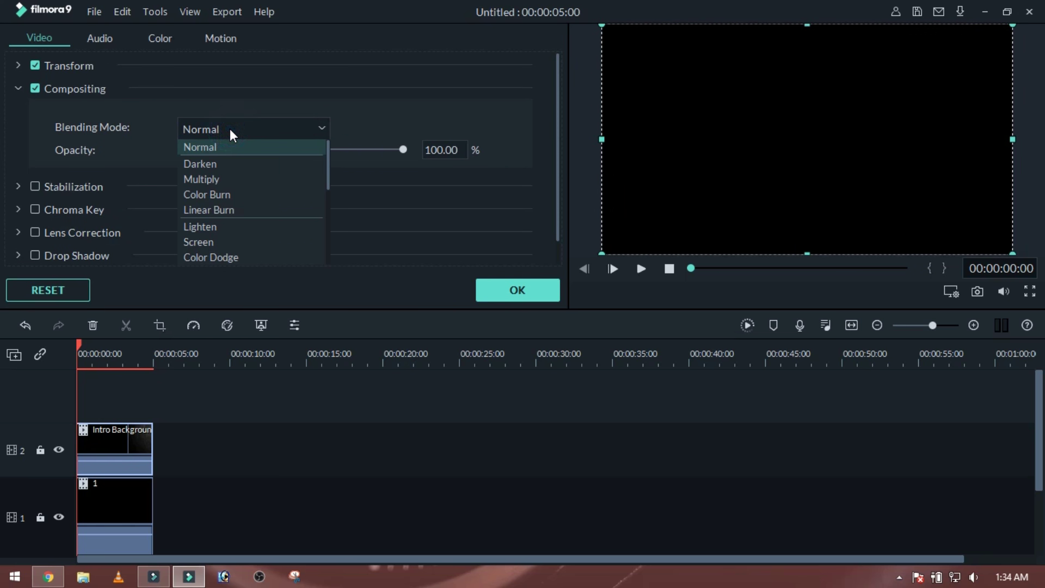
left_click(231, 243)
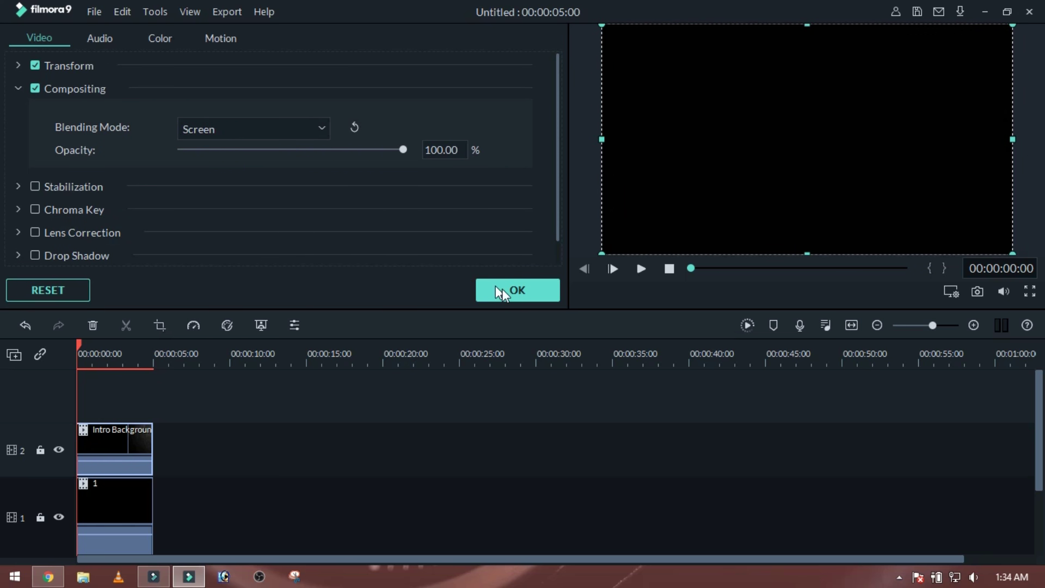
key("space")
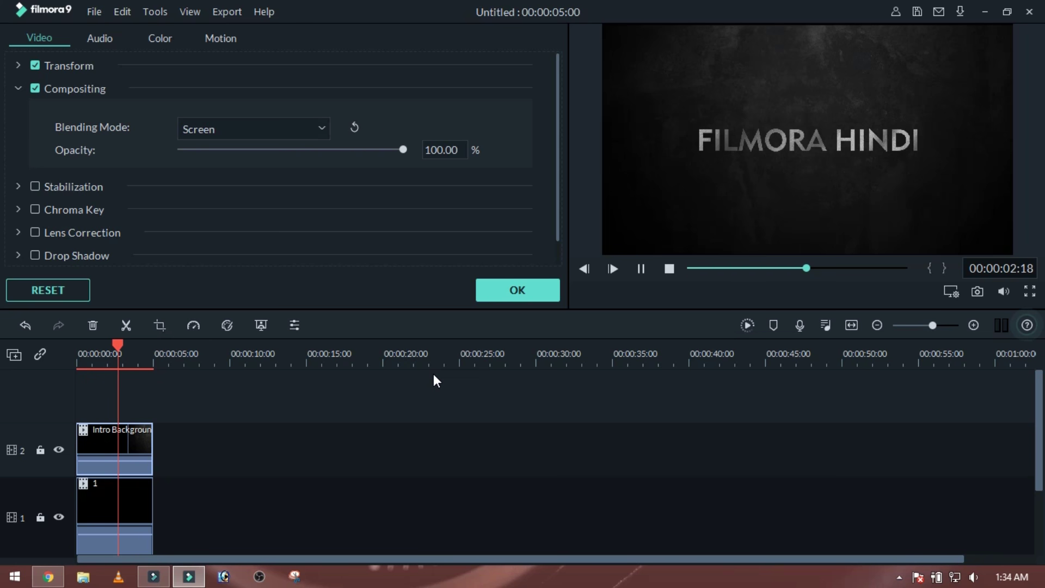
left_click(517, 289)
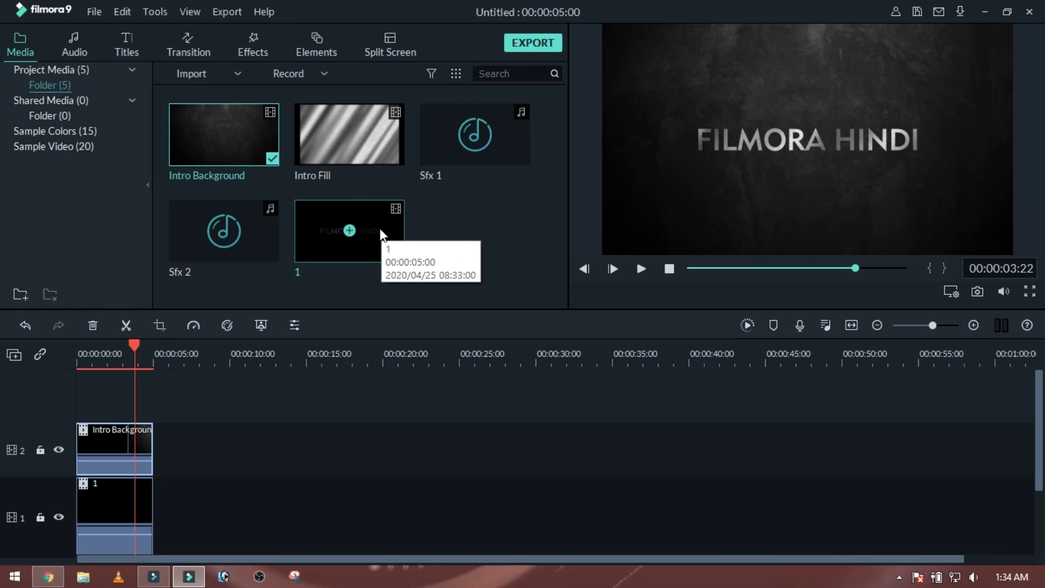
- Add Sfx 1 at the start of audio track 1 and trim it to end with the video clips at 5 seconds
left_click_drag(1039, 387, 1040, 429)
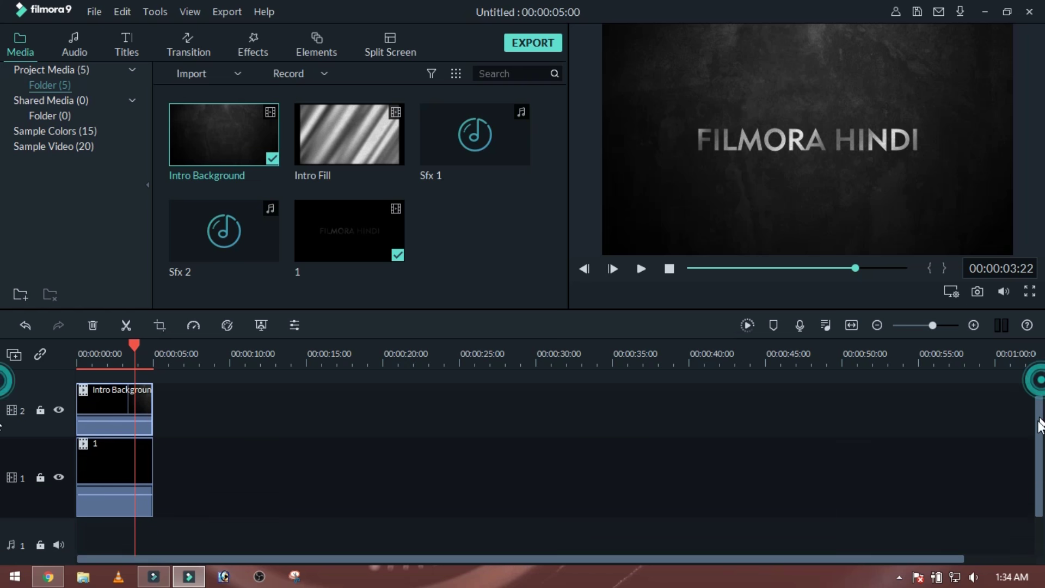
left_click_drag(430, 138, 82, 519)
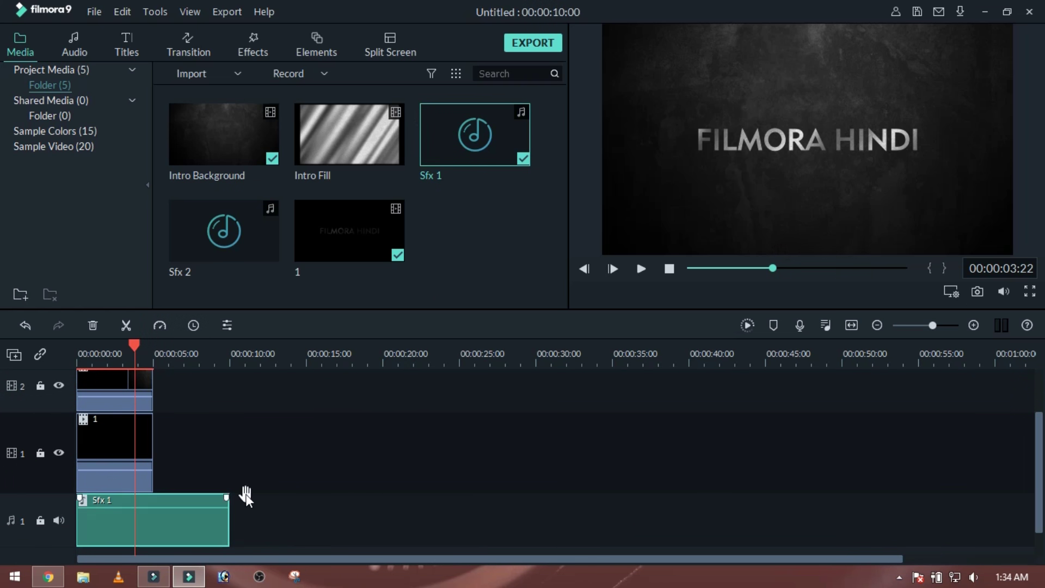
left_click_drag(229, 512, 153, 512)
- Play the intro full screen from the beginning to check the picture together with the sound effect
left_click(690, 268)
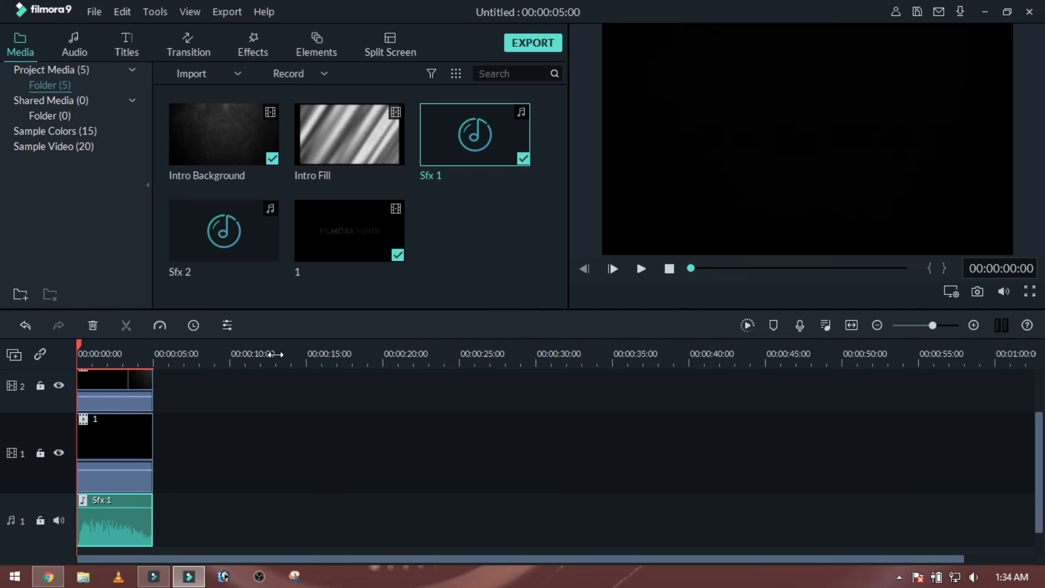
scroll(501, 340, "up", 2)
scroll(669, 344, "up", 1)
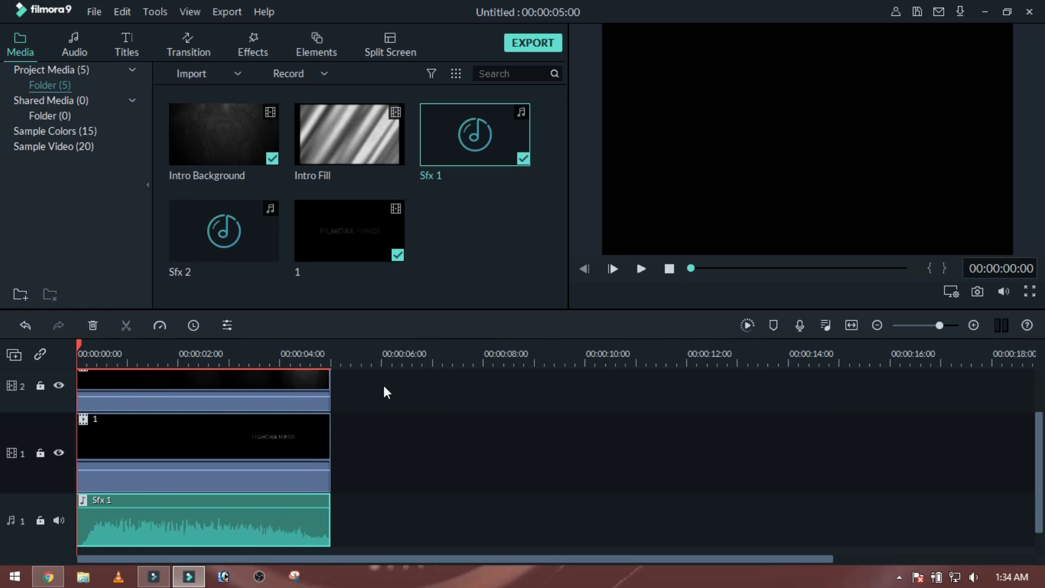
left_click(1029, 291)
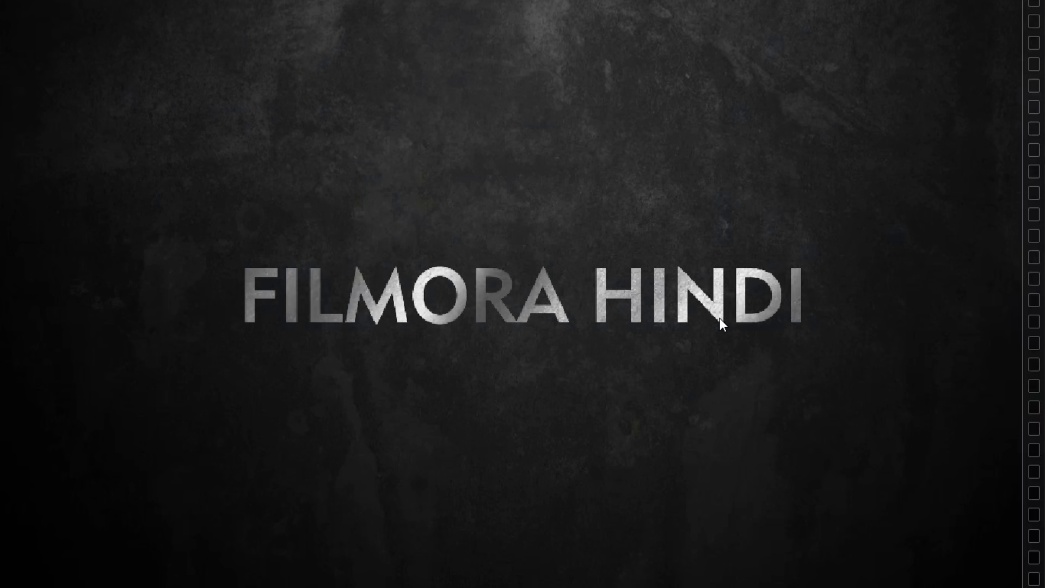
key("space")
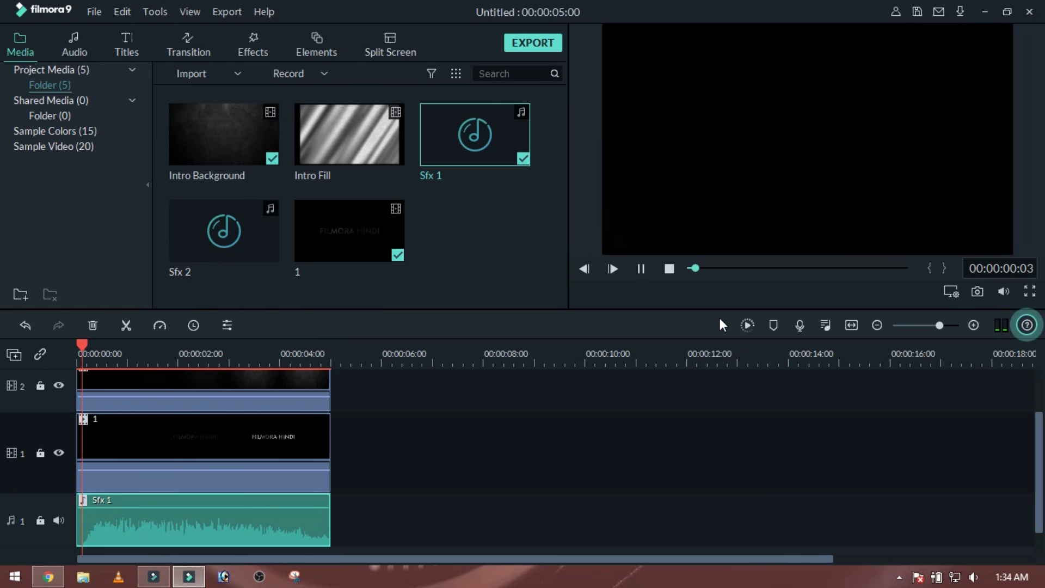